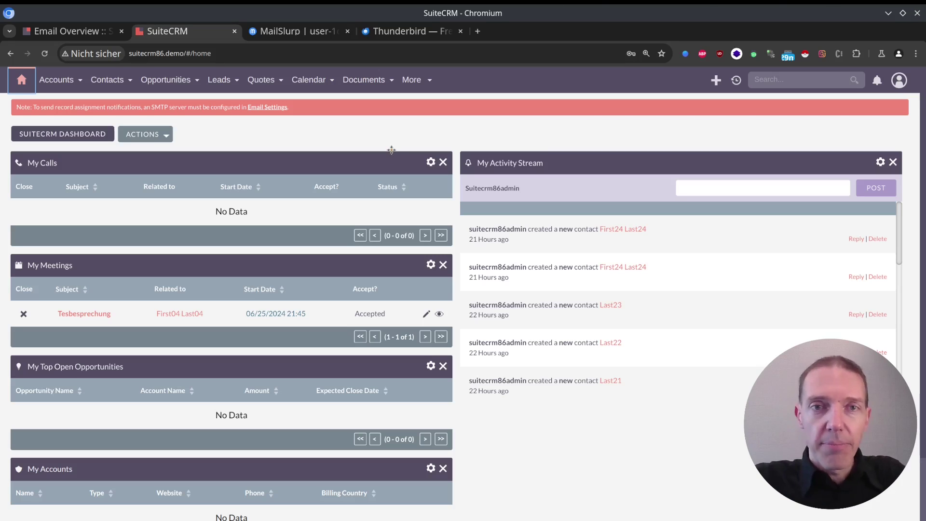
# Step: Skim the email overview documentation, then open SuiteCRM's system email settings
pyautogui.hotkey('ctrl', 'pageup')
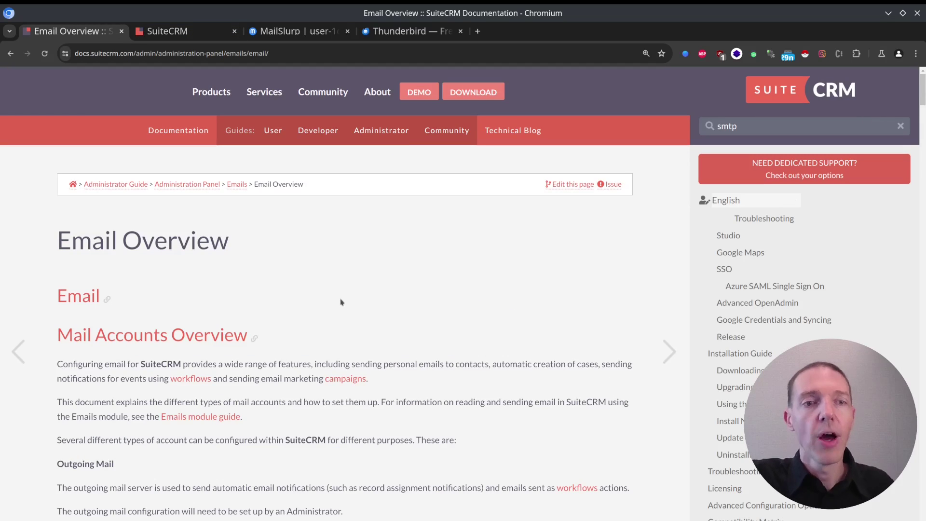
pyautogui.scroll(-18, 147, 335)
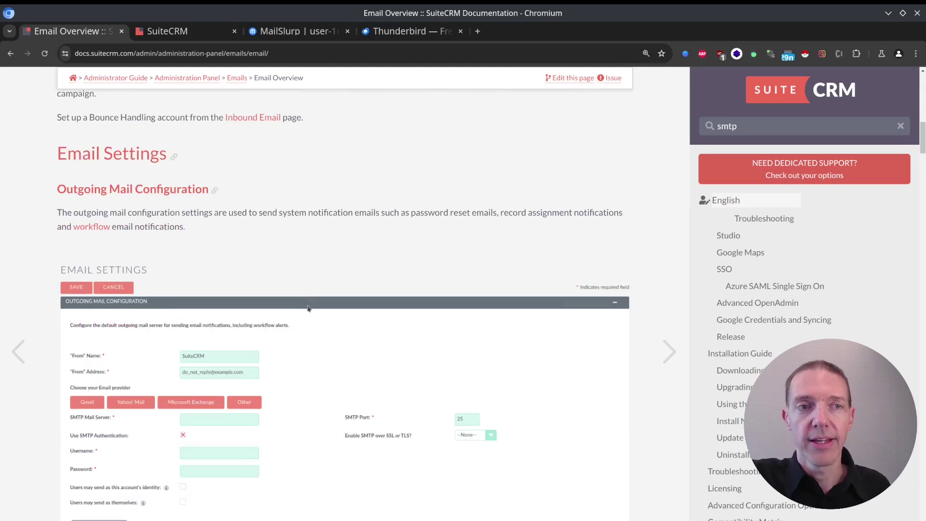
pyautogui.scroll(18, 307, 307)
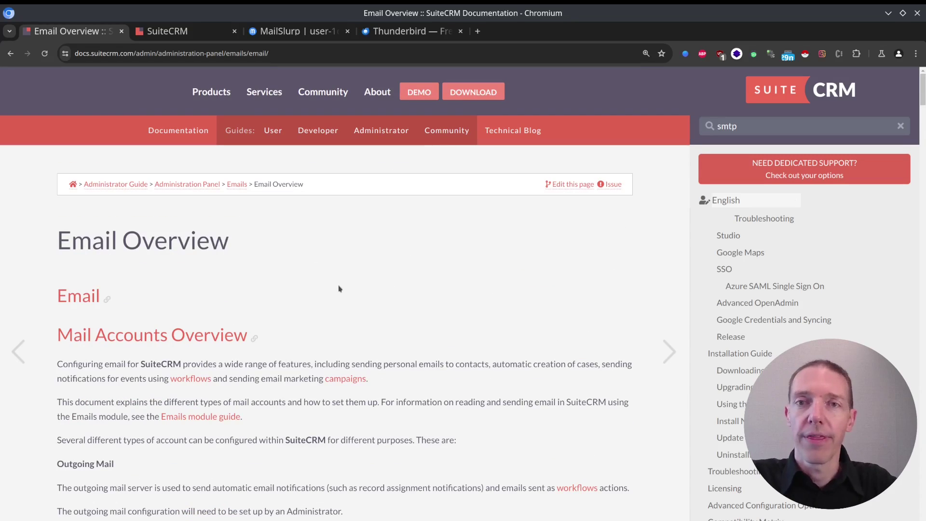
pyautogui.hotkey('ctrl', 'Tab')
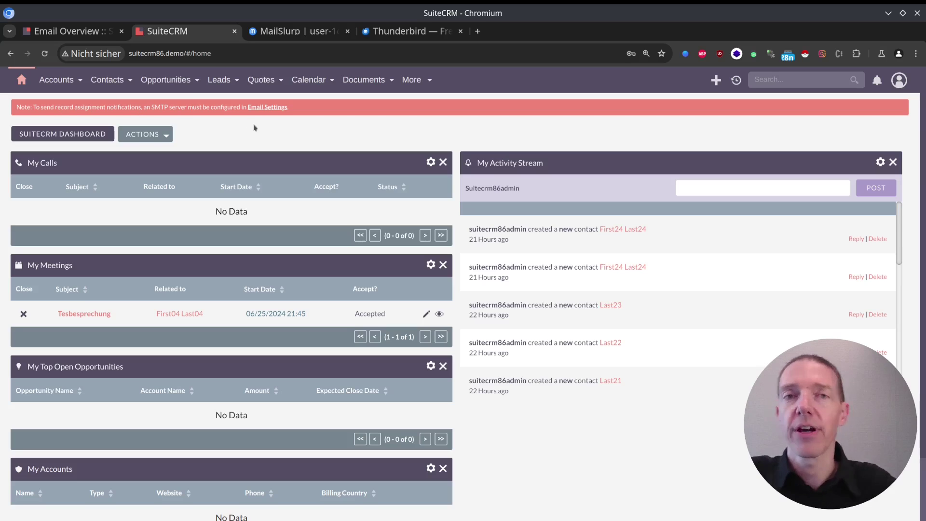
pyautogui.click(274, 107)
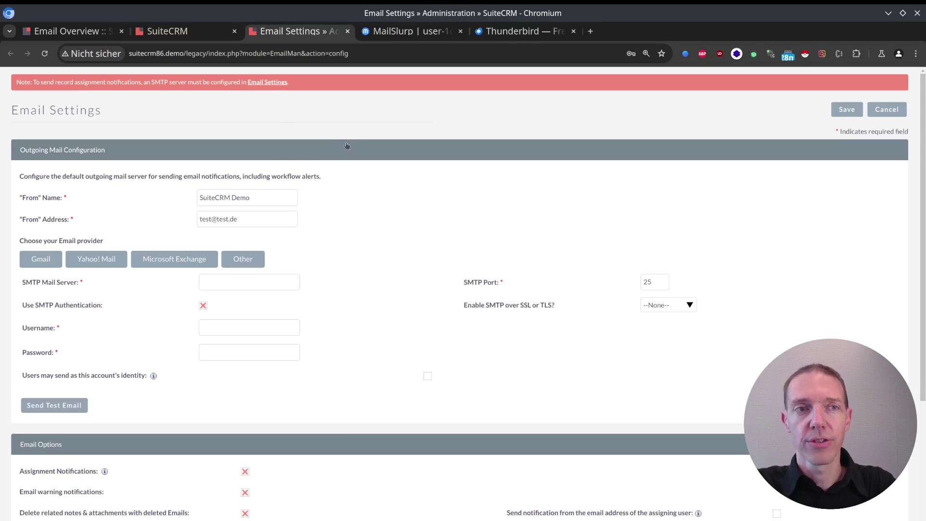
# Step: Go to the Admin panel from the user menu and open the Outbound Email accounts list
pyautogui.hotkey('ctrl', 'shift', 'Tab')
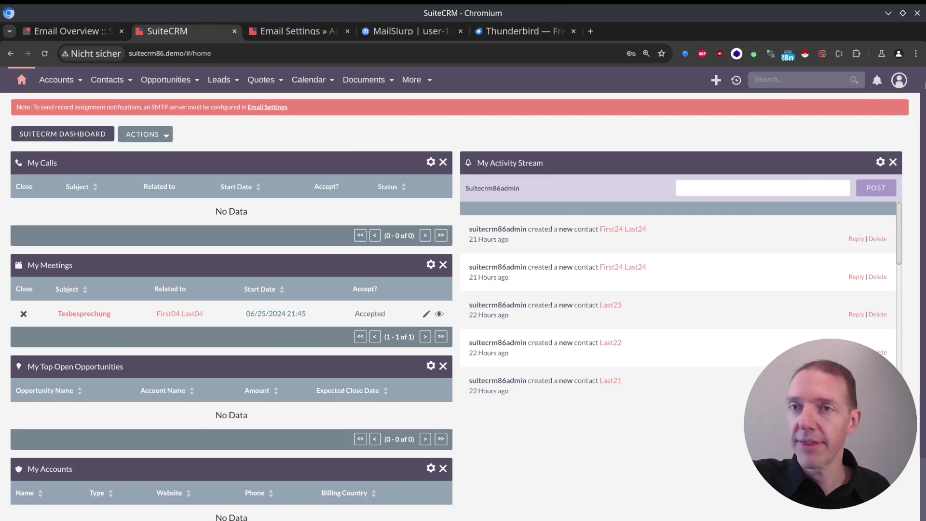
pyautogui.click(899, 81)
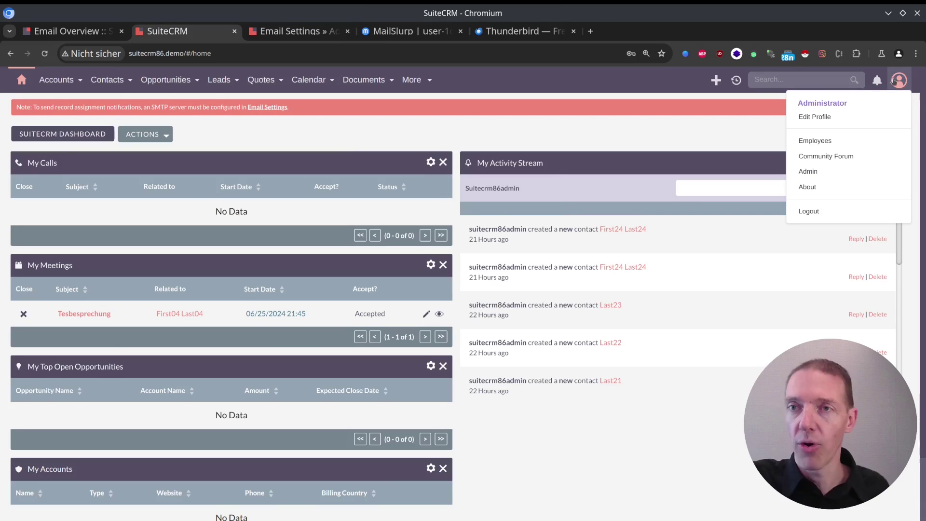
pyautogui.click(816, 172)
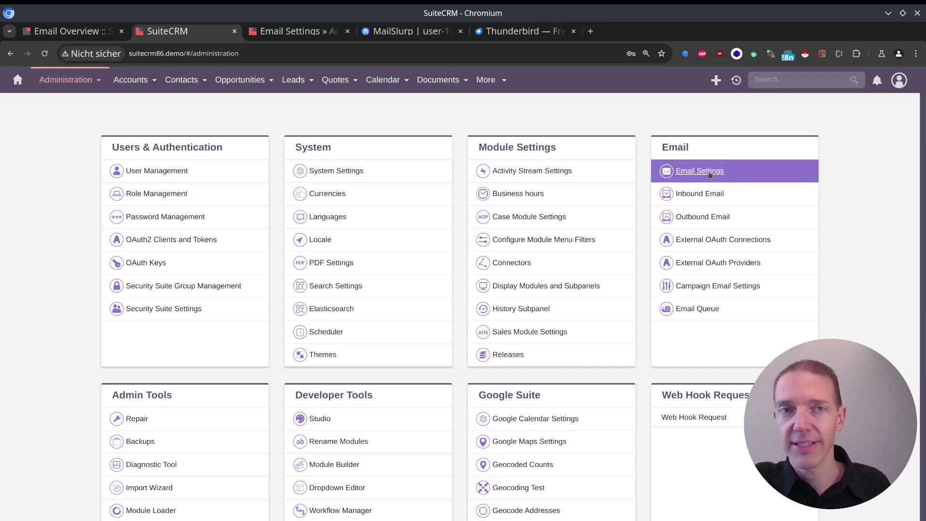
pyautogui.hotkey('ctrl', 'Tab')
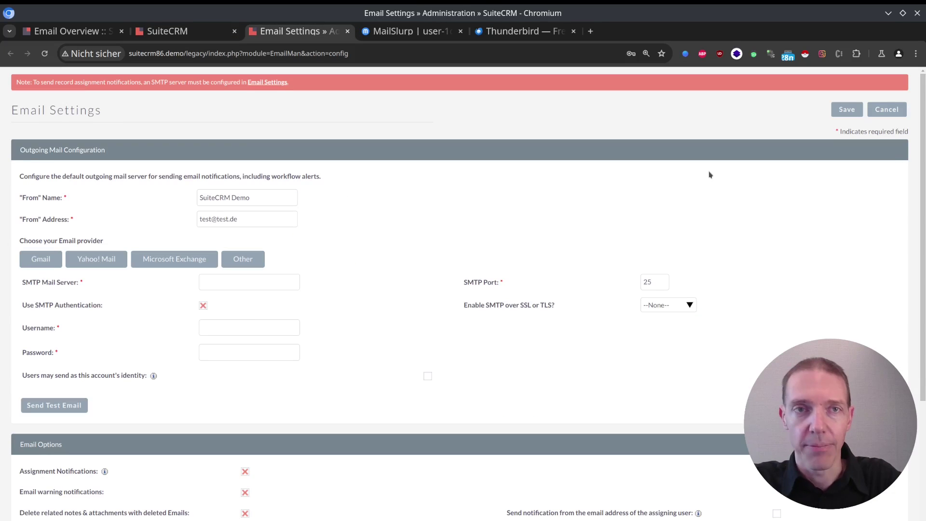
pyautogui.hotkey('ctrl', 'shift', 'Tab')
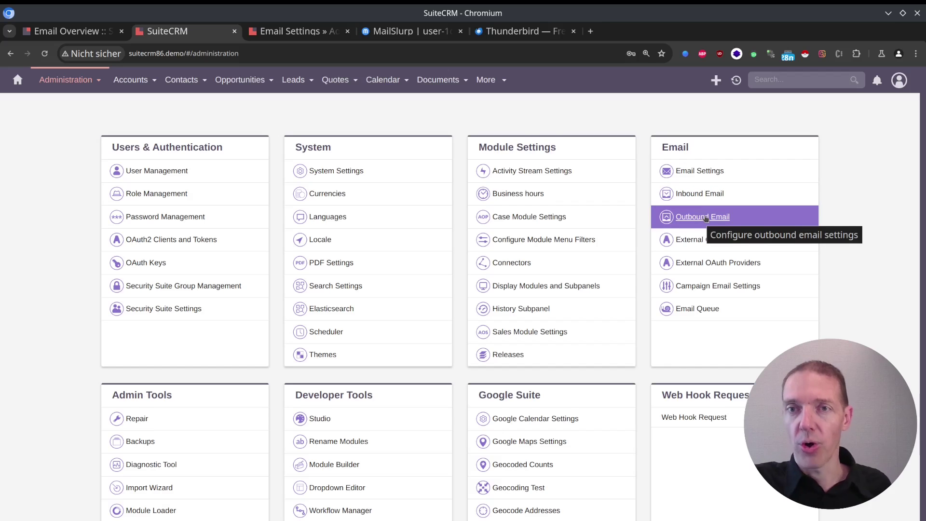
pyautogui.click(705, 218)
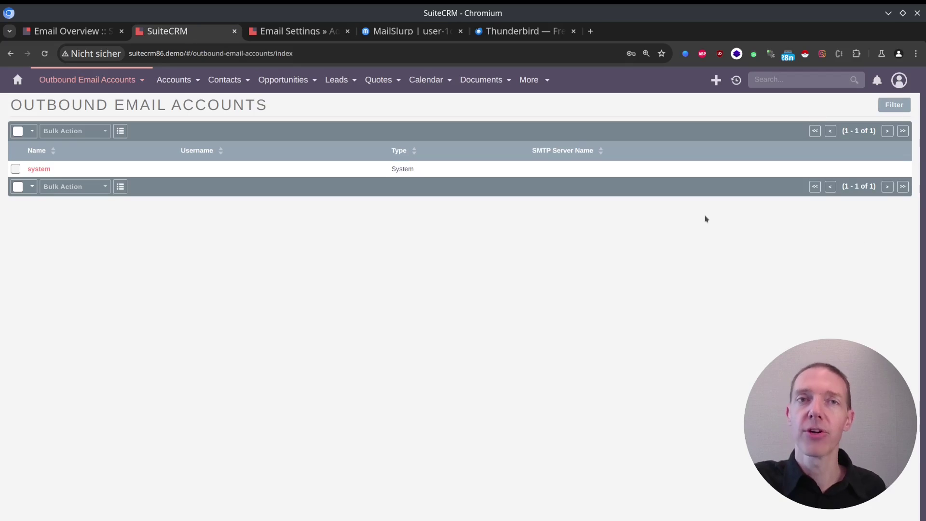
# Step: Open New Personal Account and New Group Account forms in separate tabs, viewing the group form
pyautogui.moveTo(112, 86)
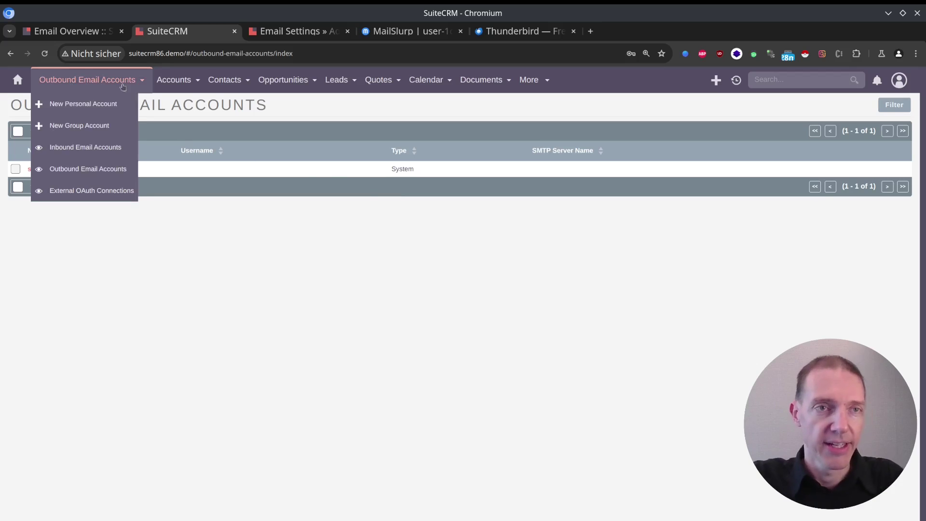
pyautogui.middleClick(97, 108)
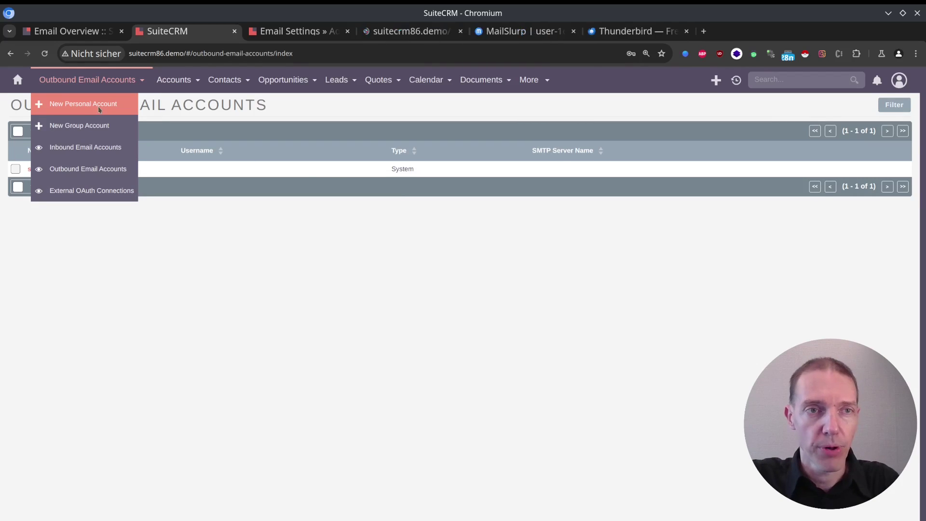
pyautogui.middleClick(101, 129)
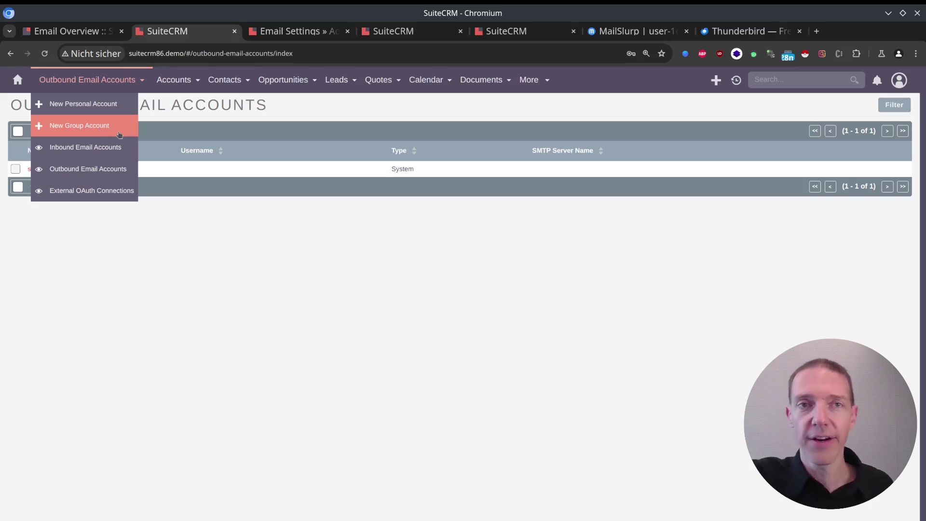
pyautogui.click(521, 36)
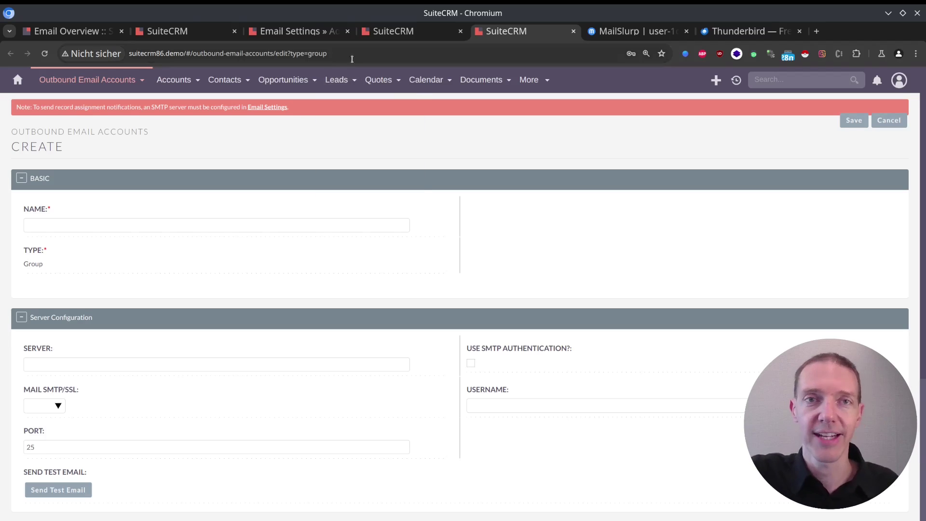
# Step: Look over the new personal account form, then return to the system Email Settings page
pyautogui.click(390, 32)
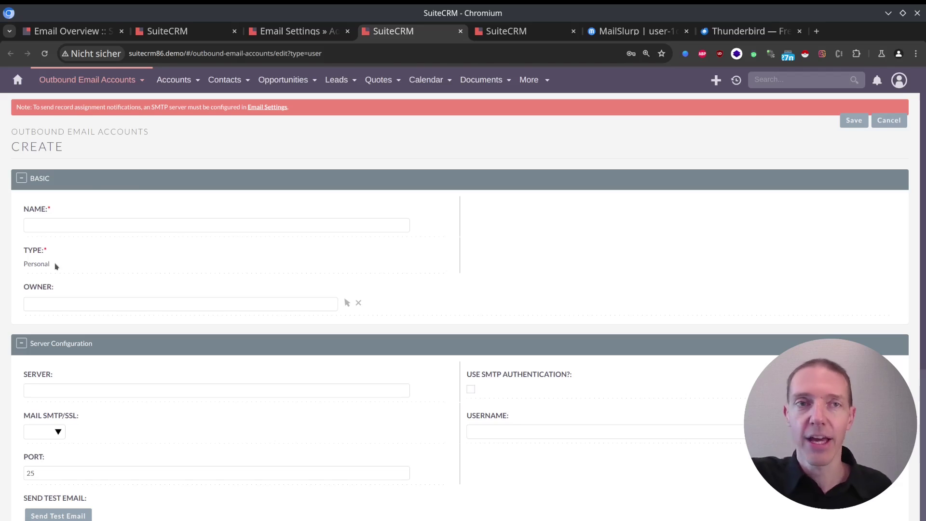
pyautogui.click(260, 33)
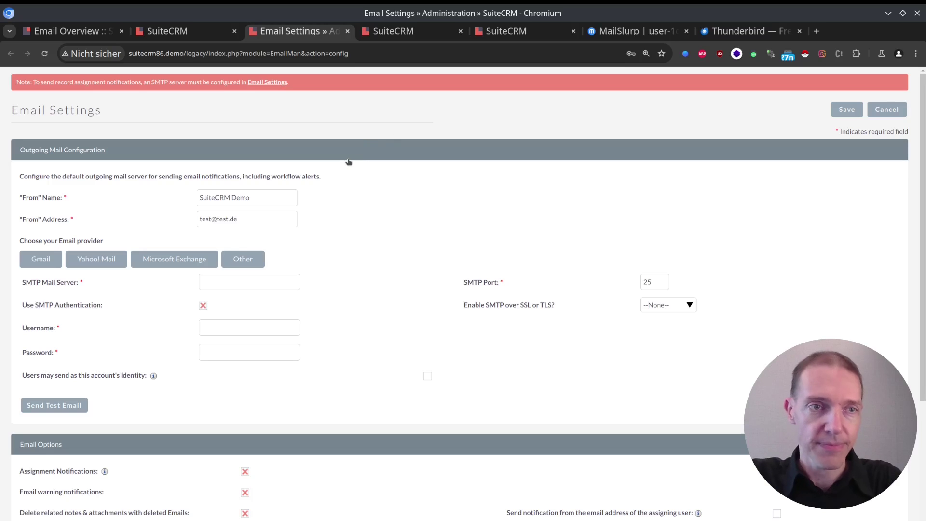
# Step: Check the From Name 'SuiteCRM Demo' and From Address, then apply the Gmail provider preset
pyautogui.moveTo(284, 197); pyautogui.dragTo(187, 200)
pyautogui.click(269, 199)
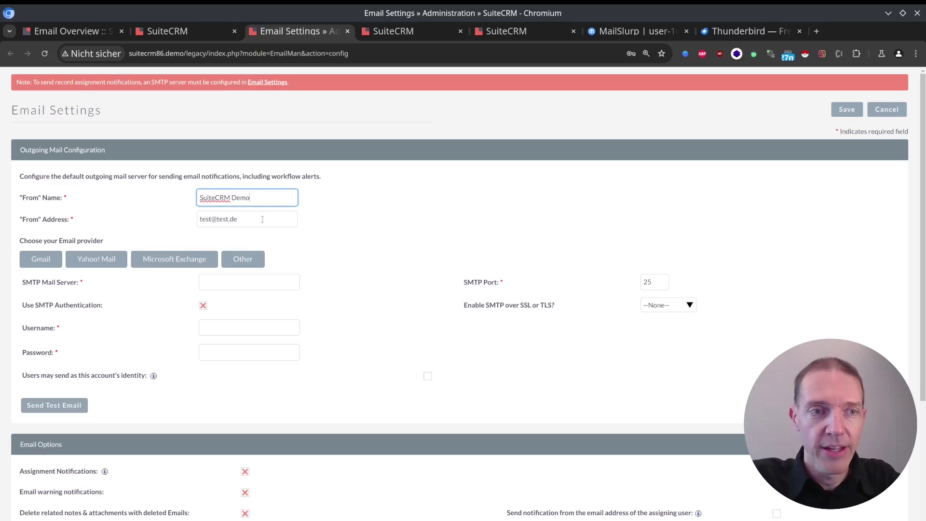
pyautogui.press('Tab')
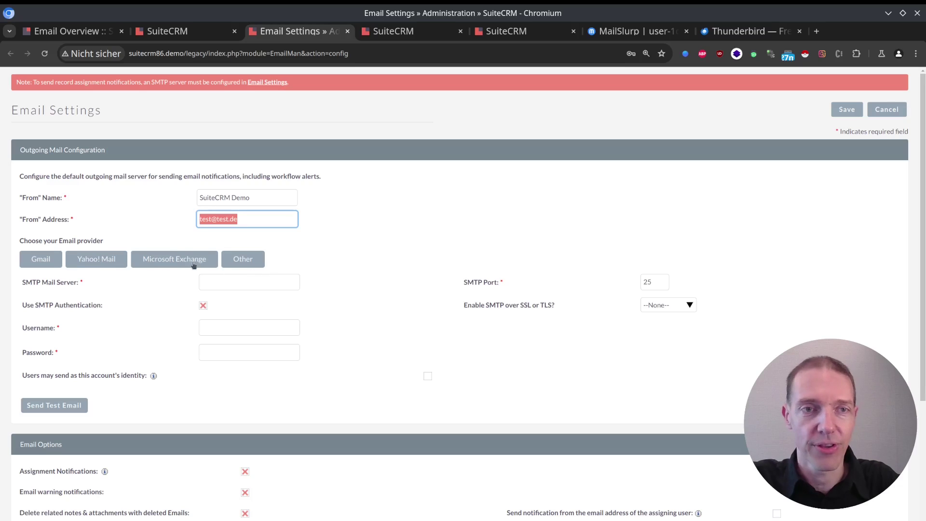
pyautogui.click(38, 258)
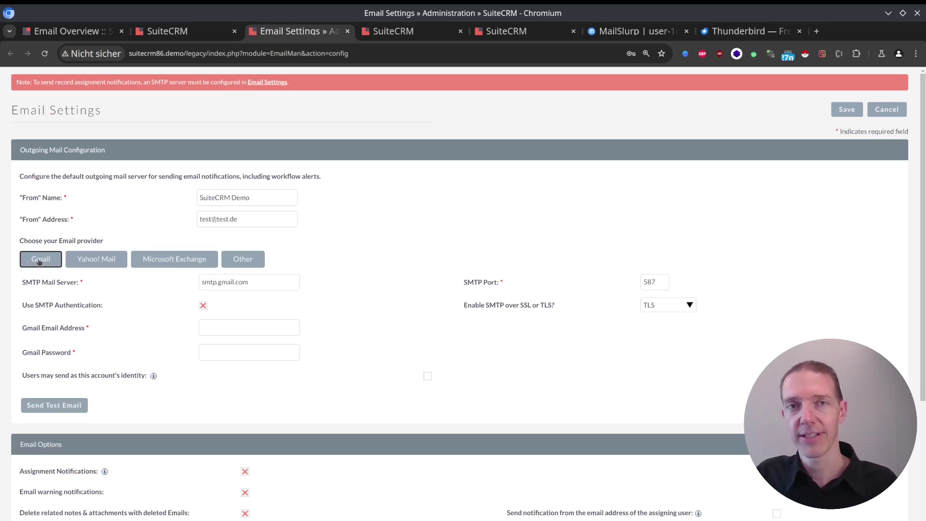
# Step: Try the Yahoo! Mail and Microsoft Exchange presets, then settle on the Other provider
pyautogui.click(89, 265)
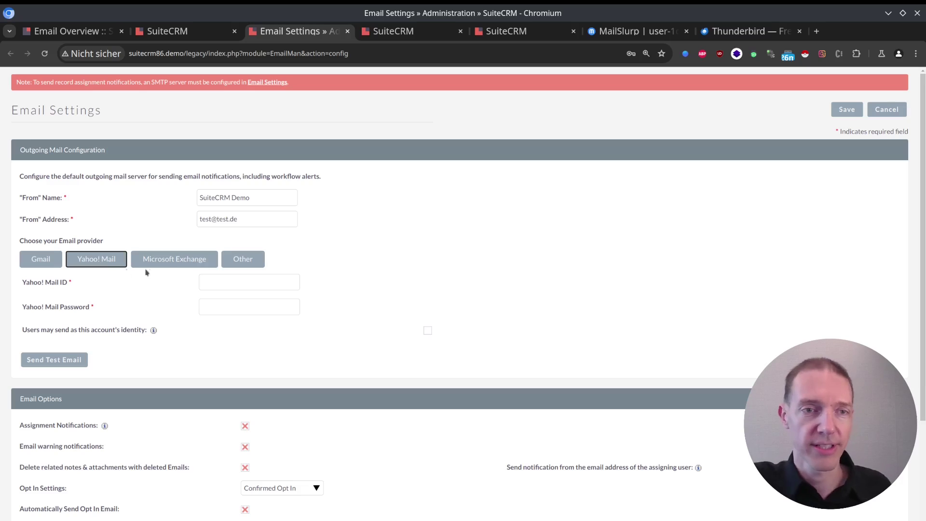
pyautogui.click(179, 261)
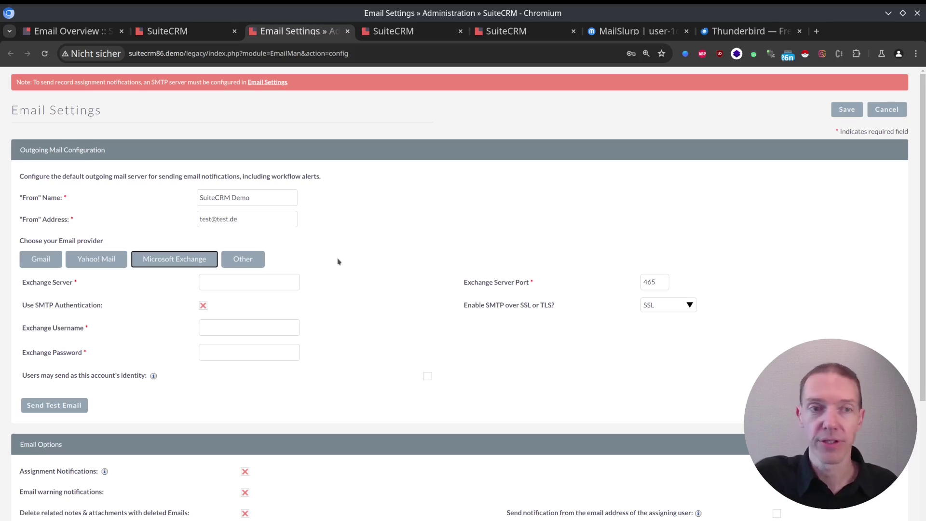
pyautogui.click(247, 262)
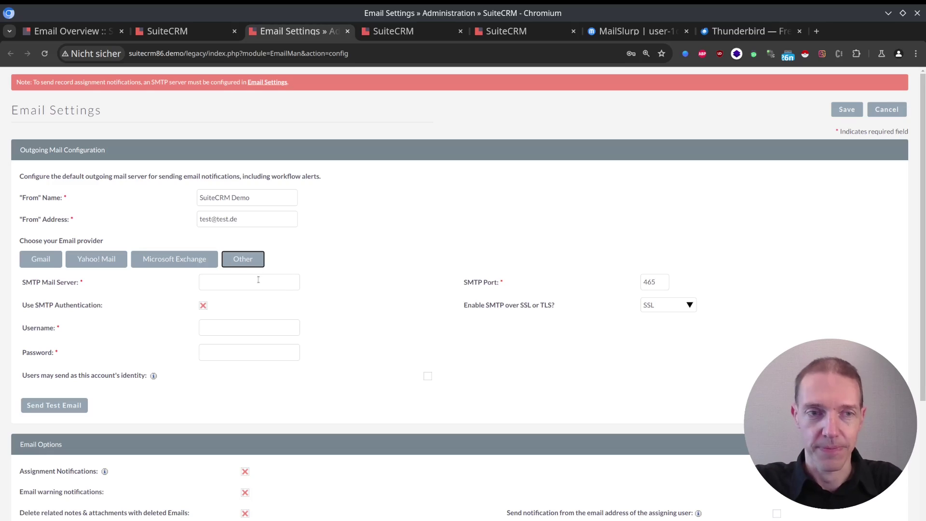
# Step: Set the SMTP mail server to mxslurp.click, copied from the MailSlurp inbox details
pyautogui.click(258, 279)
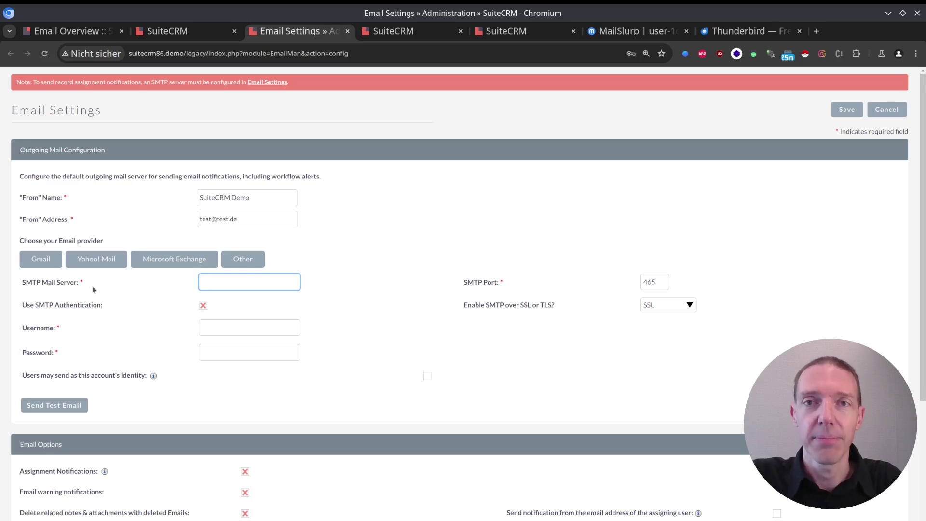
pyautogui.click(646, 33)
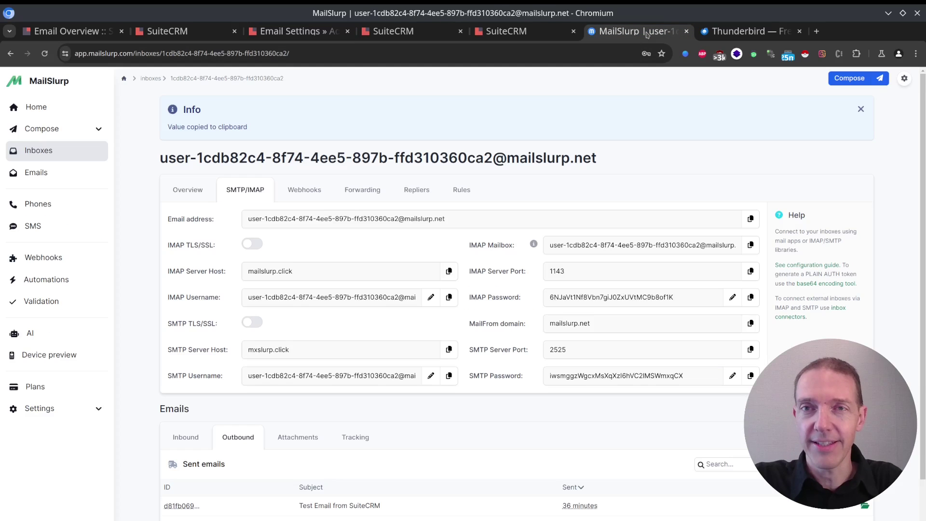
pyautogui.moveTo(311, 350); pyautogui.dragTo(238, 351)
pyautogui.hotkey('ctrl', 'c')
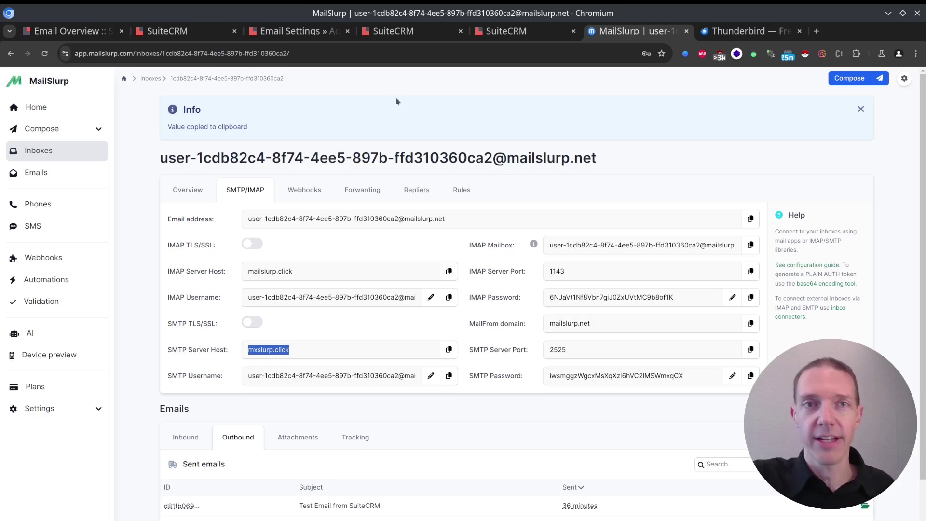
pyautogui.click(308, 36)
pyautogui.hotkey('ctrl', 'v')
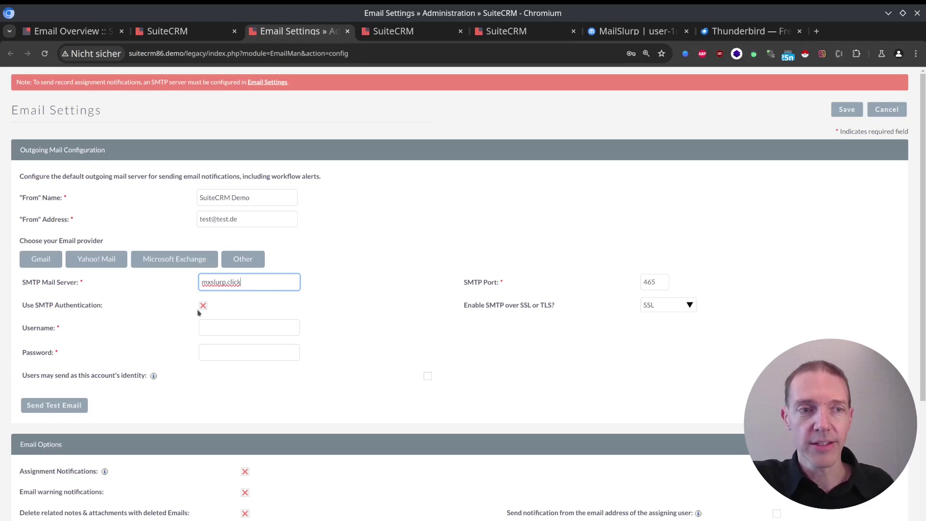
# Step: Glance at the group account form, then copy the inbox's SMTP username from MailSlurp
pyautogui.click(541, 28)
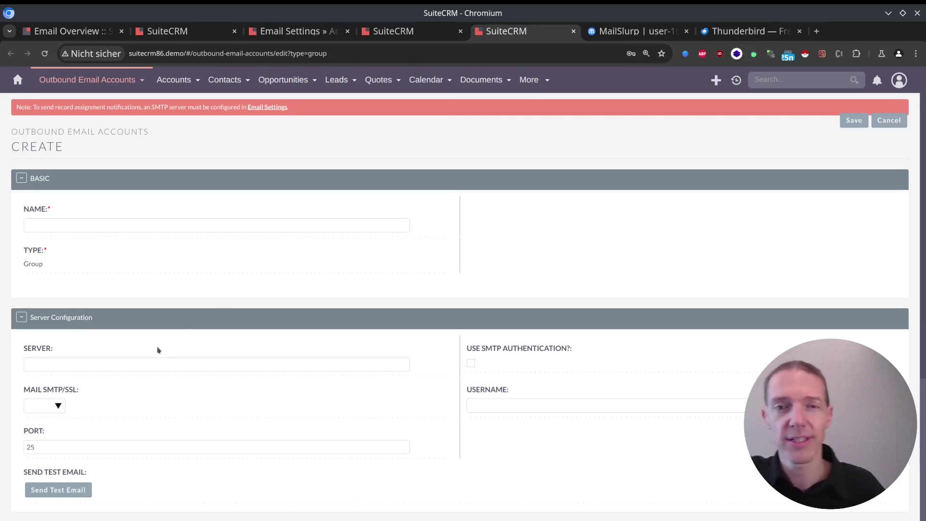
pyautogui.click(656, 32)
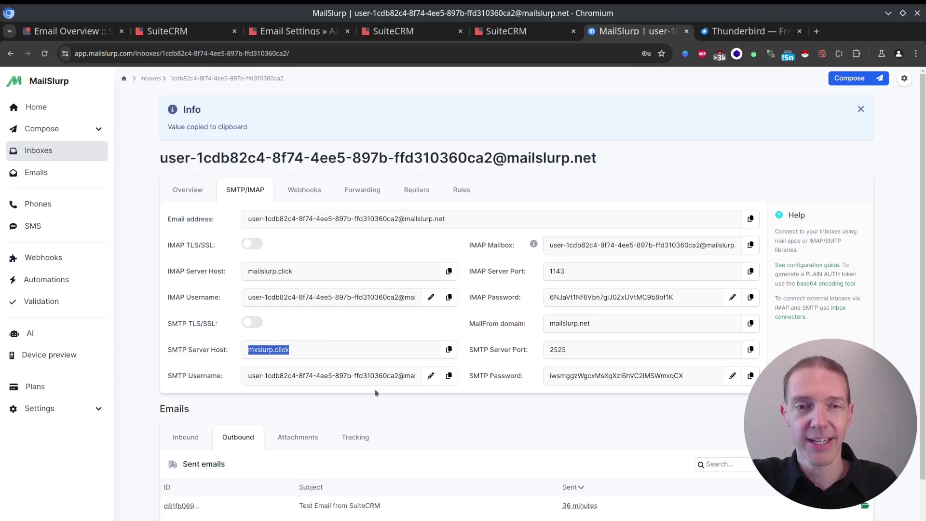
pyautogui.click(449, 376)
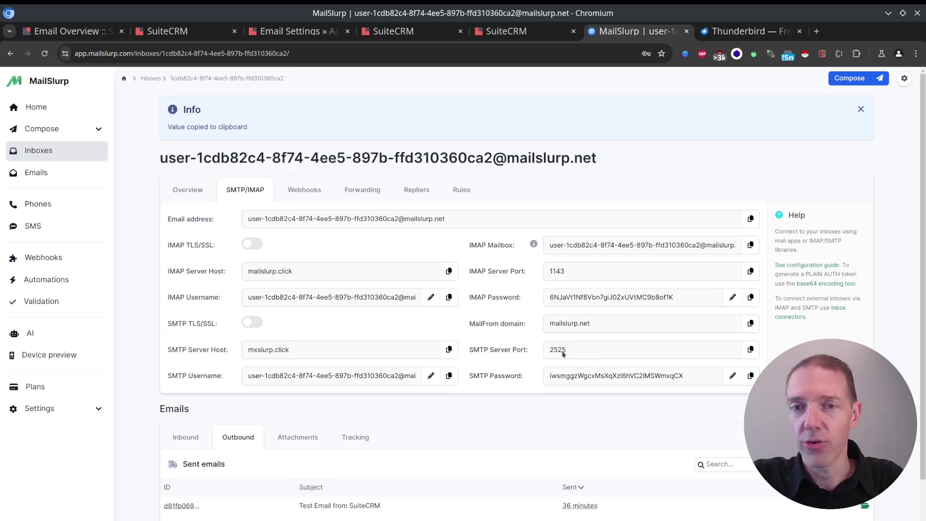
# Step: Paste the MailSlurp username, change SMTP port 465 to 2525, and set SSL/TLS to None
pyautogui.click(288, 31)
pyautogui.click(245, 328)
pyautogui.hotkey('ctrl', 'v')
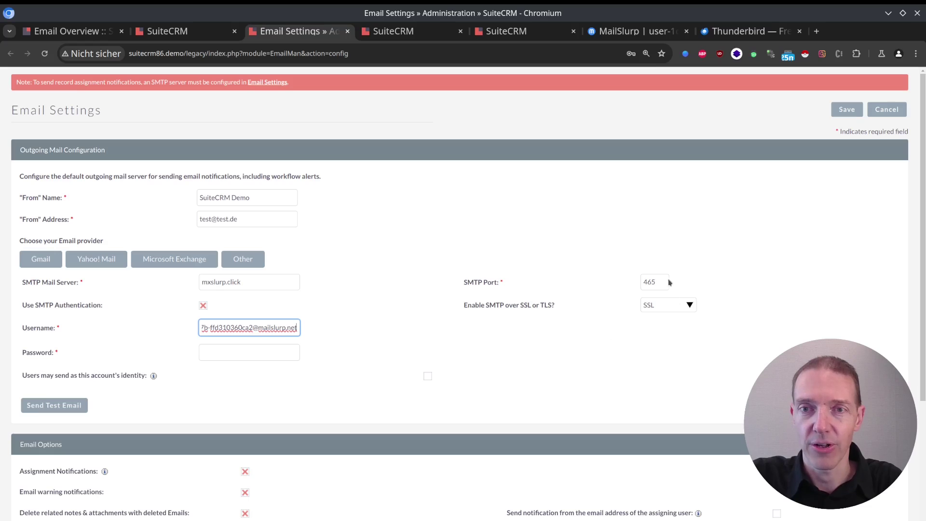
pyautogui.moveTo(661, 282); pyautogui.dragTo(598, 278)
pyautogui.write('2525')
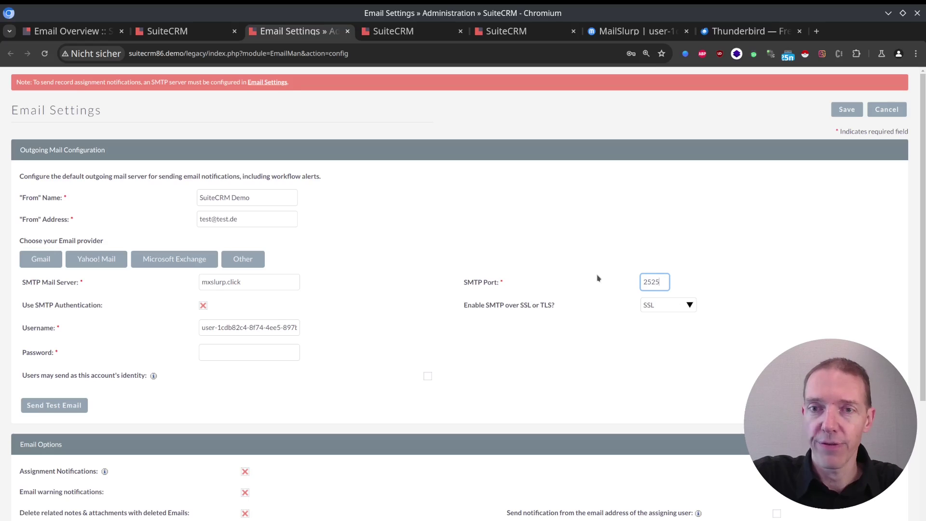
pyautogui.press('Tab')
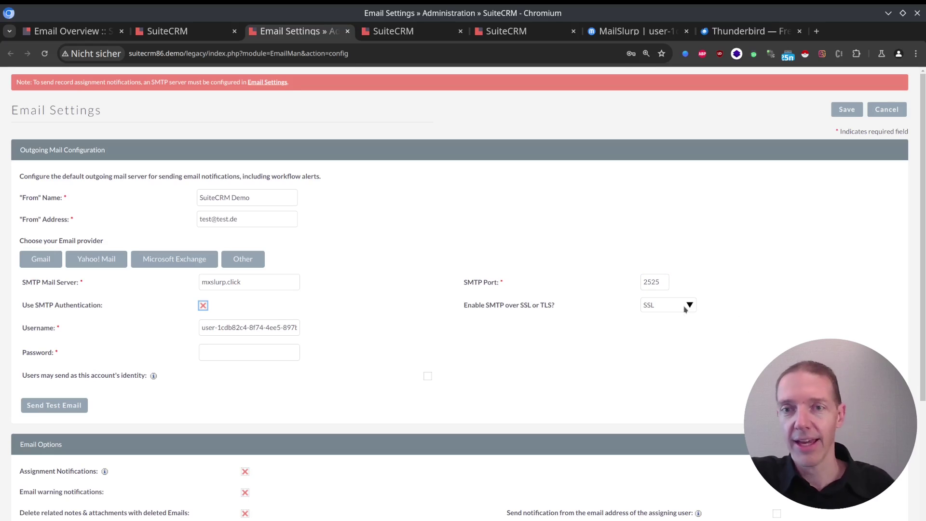
pyautogui.click(685, 306)
pyautogui.click(669, 324)
pyautogui.click(675, 307)
pyautogui.click(666, 316)
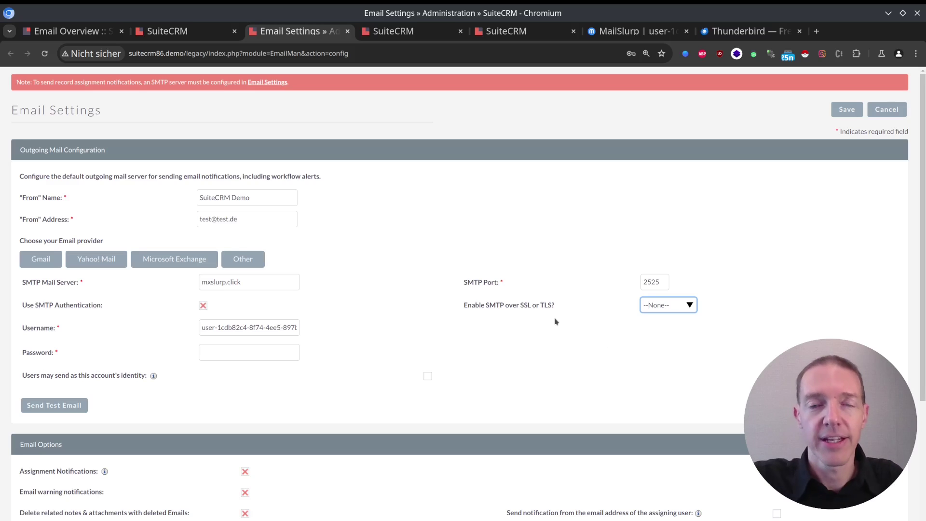
# Step: Paste the MailSlurp SMTP password into the Password field
pyautogui.click(637, 35)
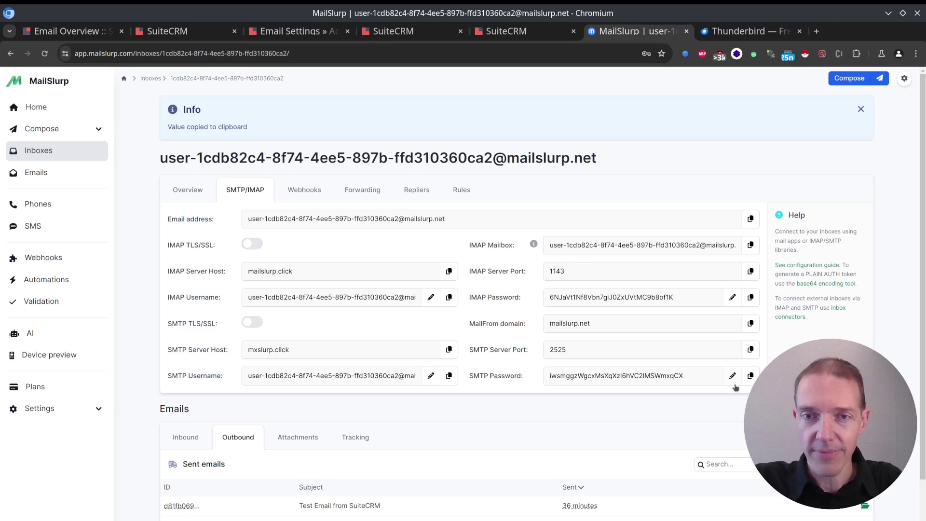
pyautogui.click(295, 33)
pyautogui.click(227, 353)
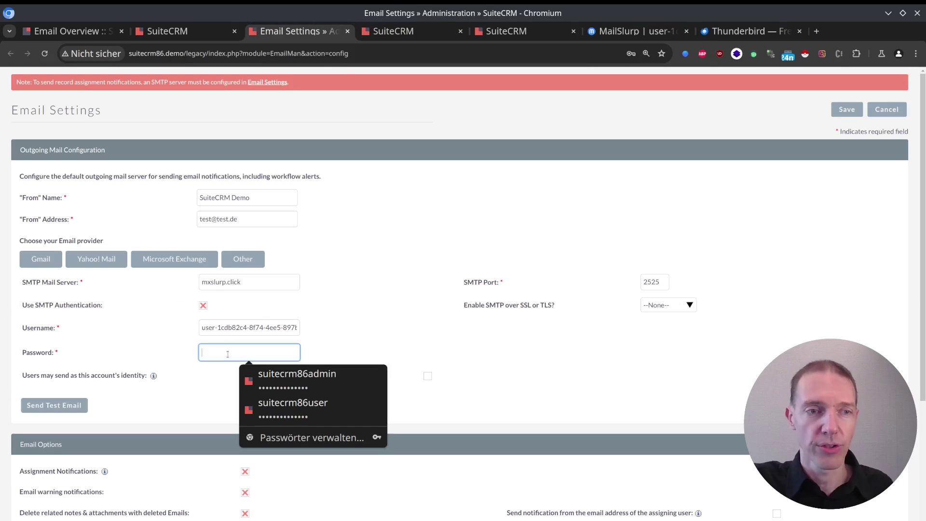
pyautogui.hotkey('ctrl', 'v')
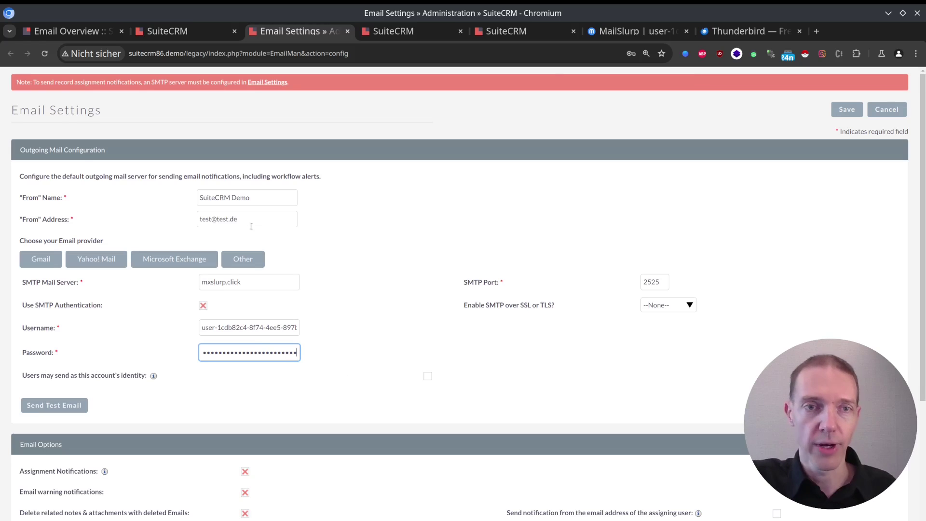
# Step: Replace the From Address with the MailSlurp address and let users send as this account's identity
pyautogui.click(641, 31)
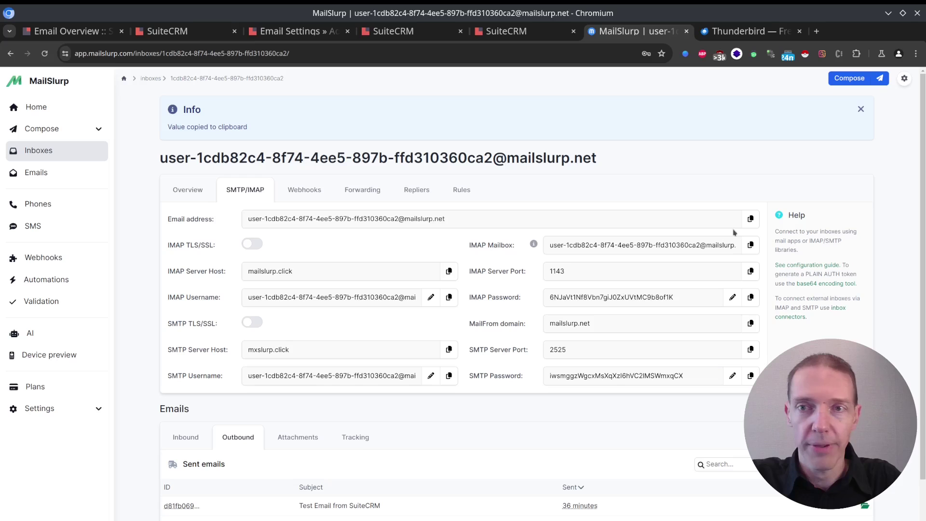
pyautogui.click(276, 32)
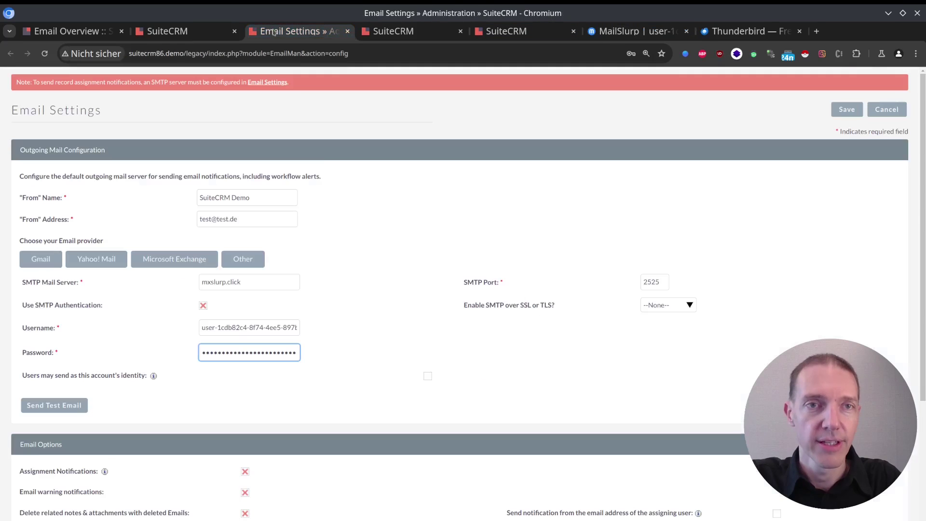
pyautogui.click(212, 219)
pyautogui.hotkey('ctrl', 'a')
pyautogui.hotkey('ctrl', 'v')
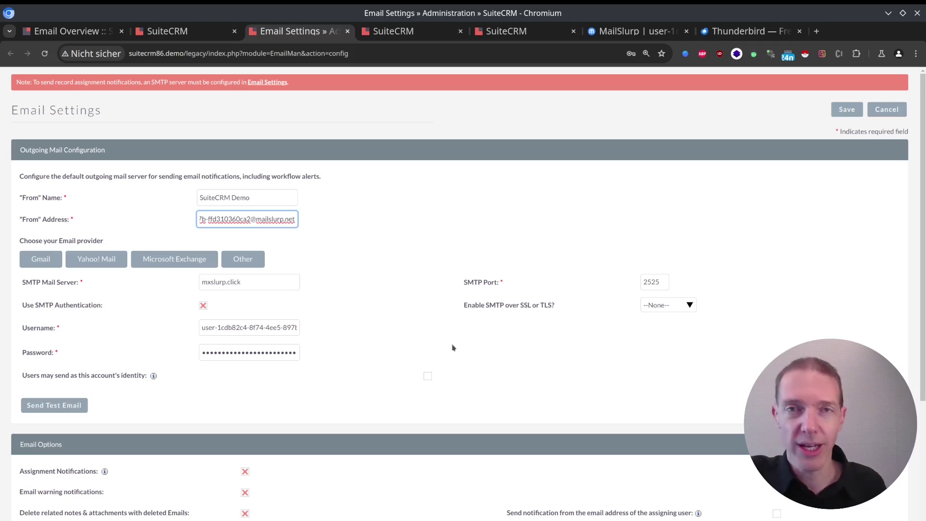
pyautogui.scroll(-3, 453, 347)
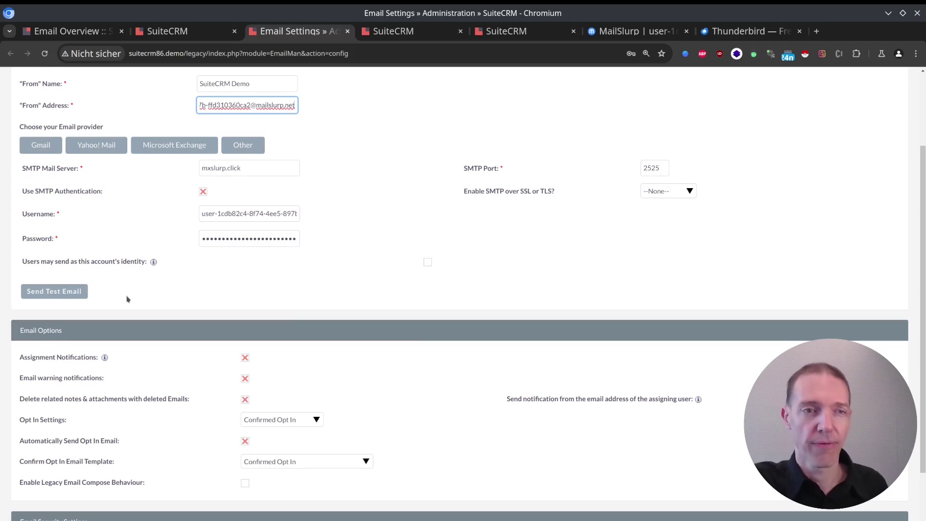
pyautogui.moveTo(20, 261); pyautogui.dragTo(177, 265)
pyautogui.click(177, 265)
pyautogui.scroll(3, 314, 286)
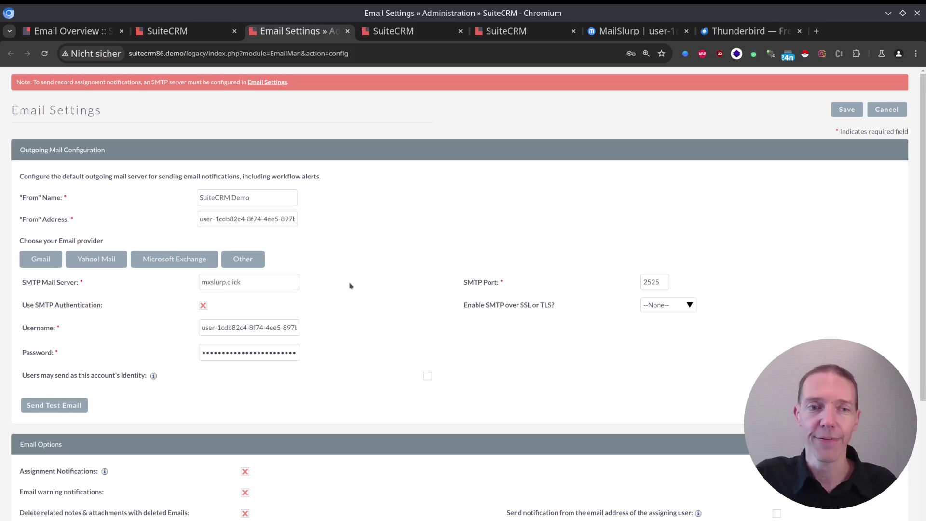
pyautogui.click(428, 376)
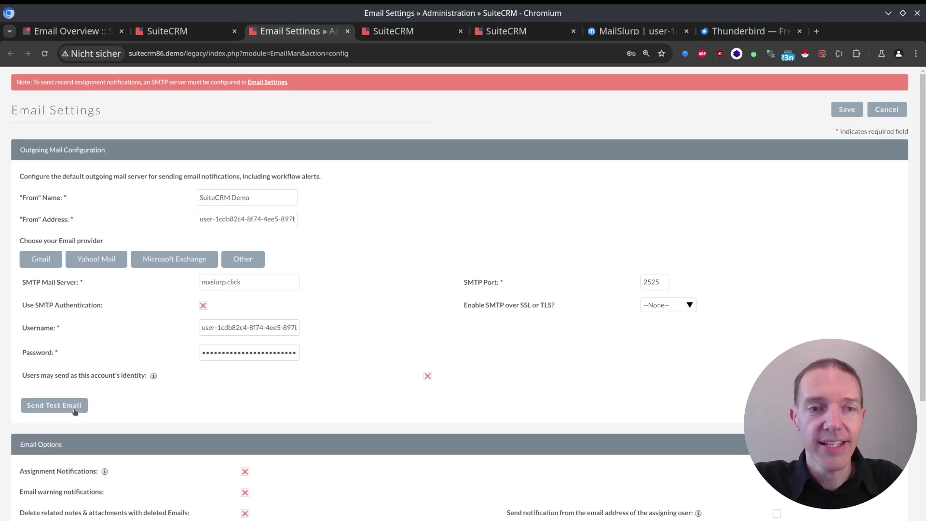
# Step: Send a test email to the MailSlurp From address through the Send Test Email dialog
pyautogui.click(244, 221)
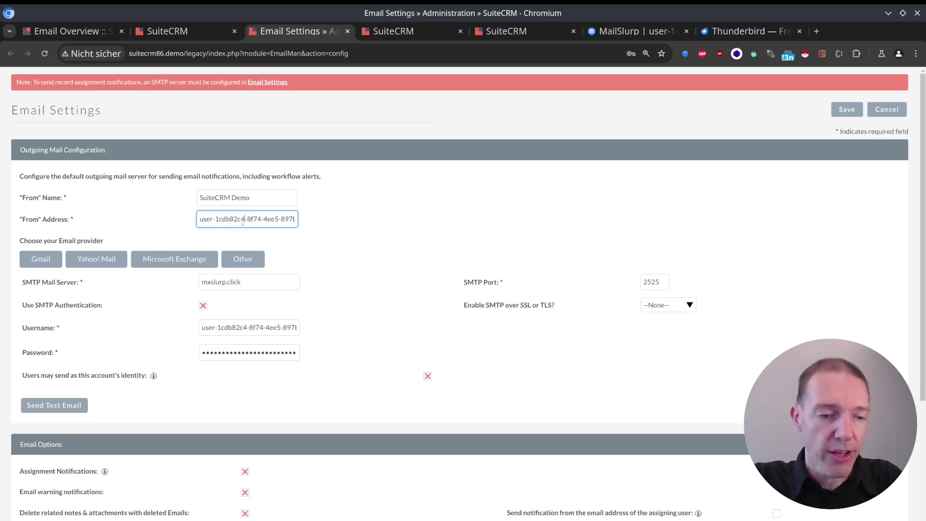
pyautogui.hotkey('ctrl', 'a')
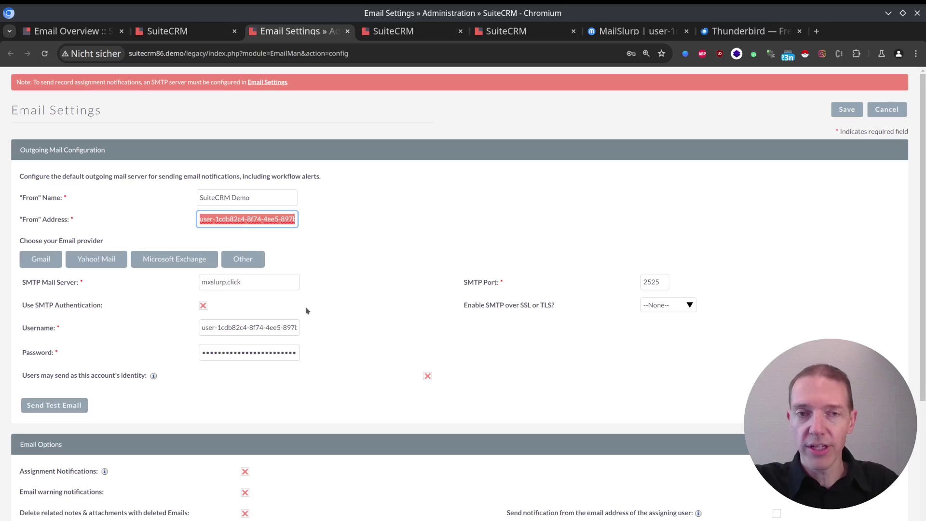
pyautogui.click(304, 395)
pyautogui.click(69, 408)
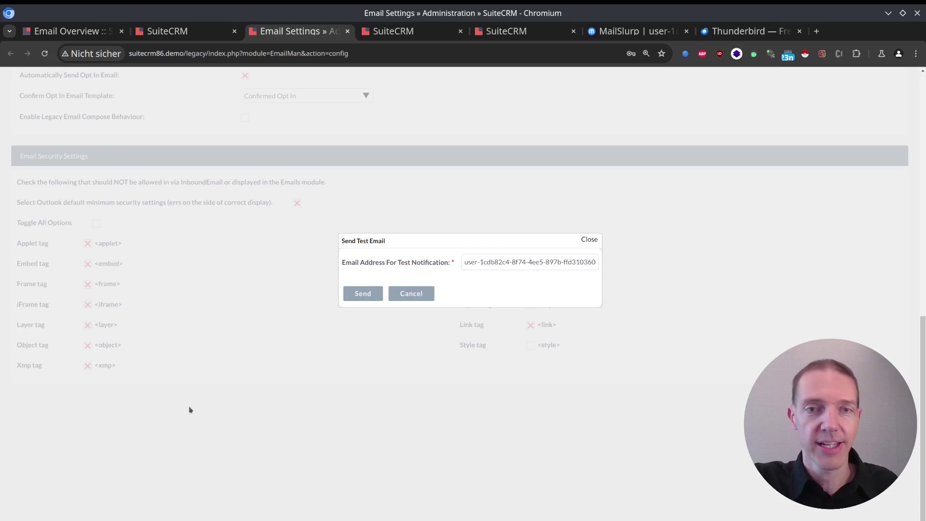
pyautogui.click(363, 293)
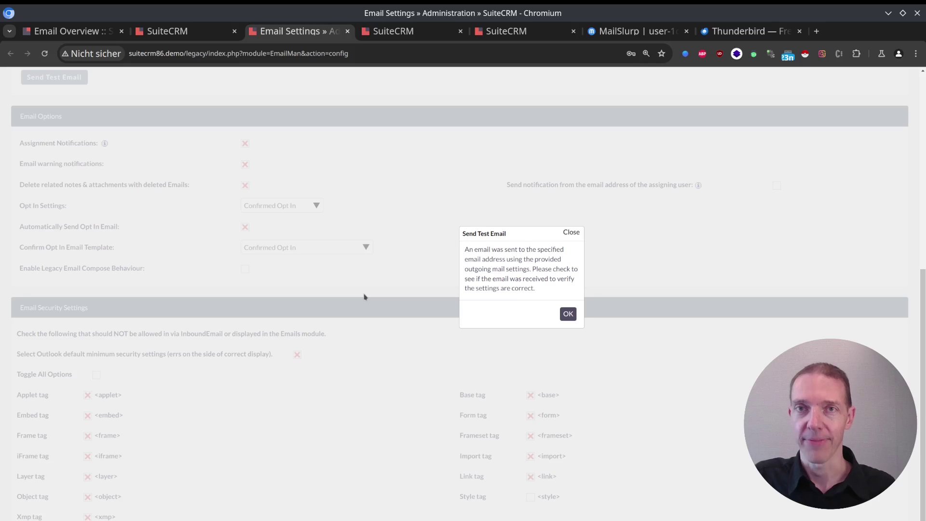
# Step: Check the Thunderbird website tab, then return to SuiteCRM's Email Settings
pyautogui.click(793, 34)
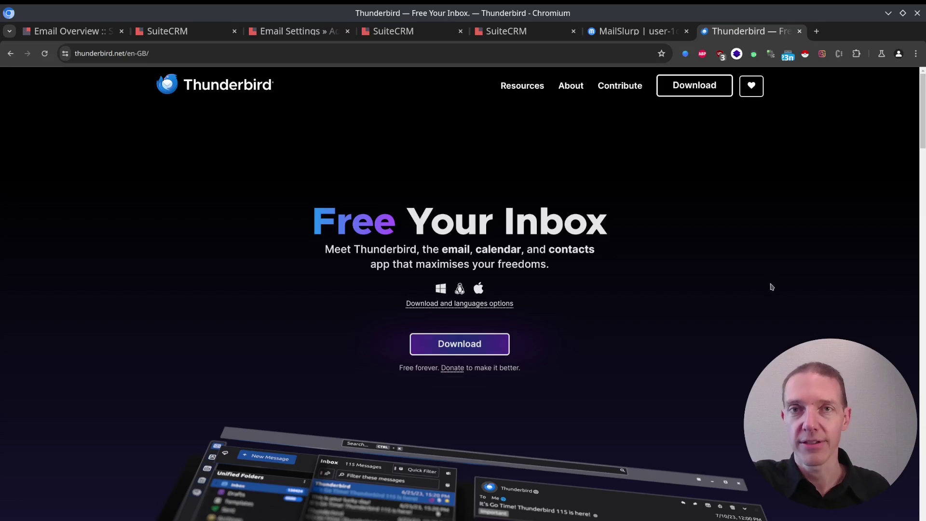
pyautogui.click(307, 32)
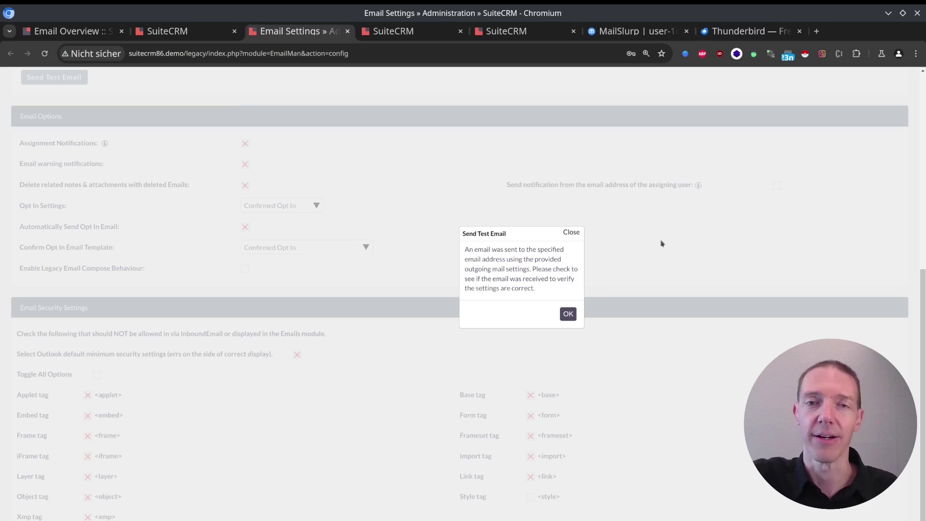
# Step: Acknowledge the test-email sent notice and scroll back to the top of Email Settings
pyautogui.click(568, 314)
pyautogui.scroll(7, 554, 318)
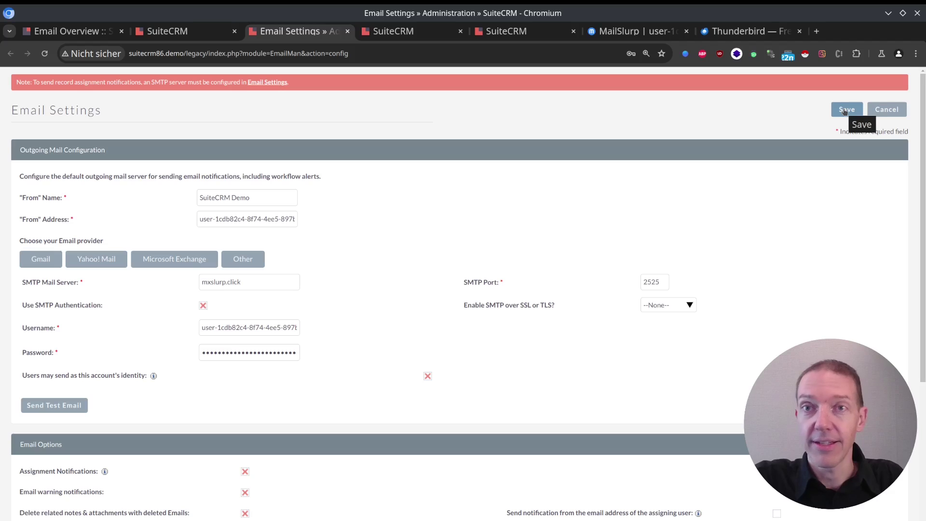
# Step: Open the newest 'Test Email from SuiteCRM' in the MailSlurp inbox, then return to SuiteCRM Email Settings
pyautogui.click(637, 32)
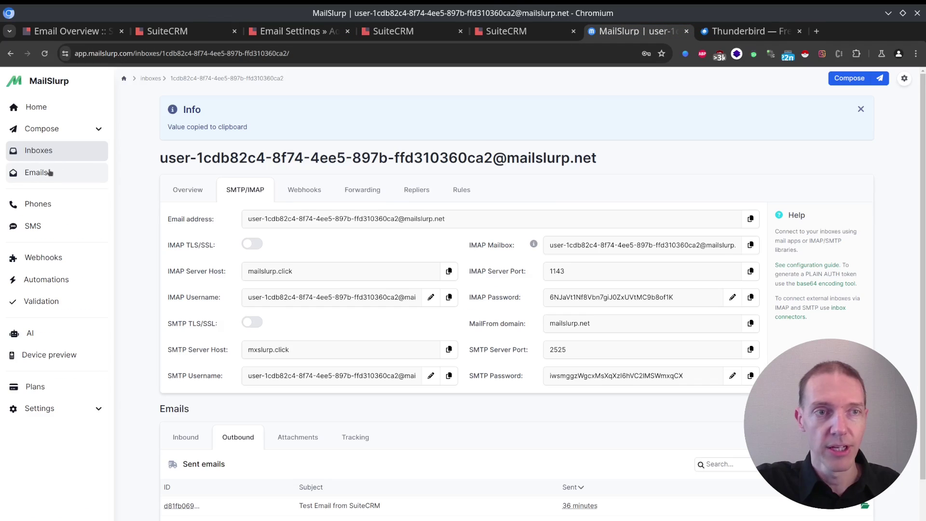
pyautogui.click(194, 439)
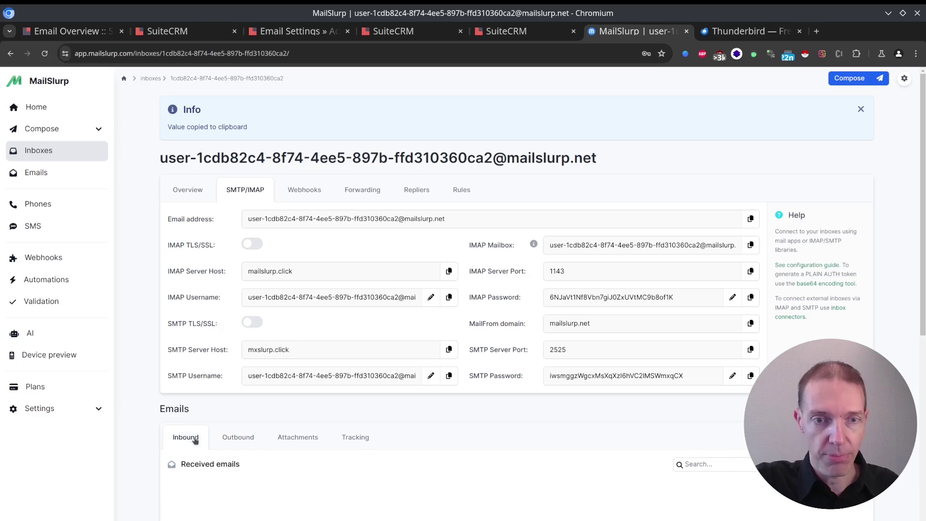
pyautogui.scroll(-4, 500, 310)
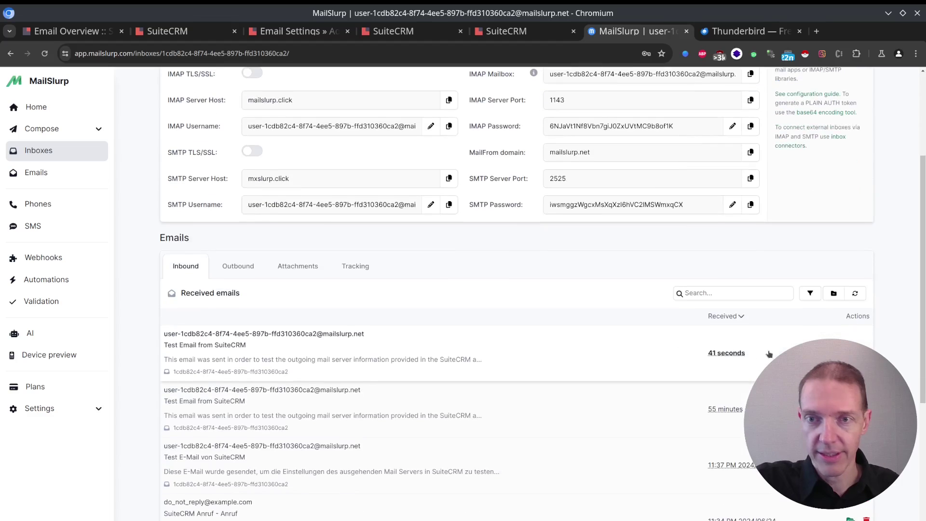
pyautogui.click(324, 351)
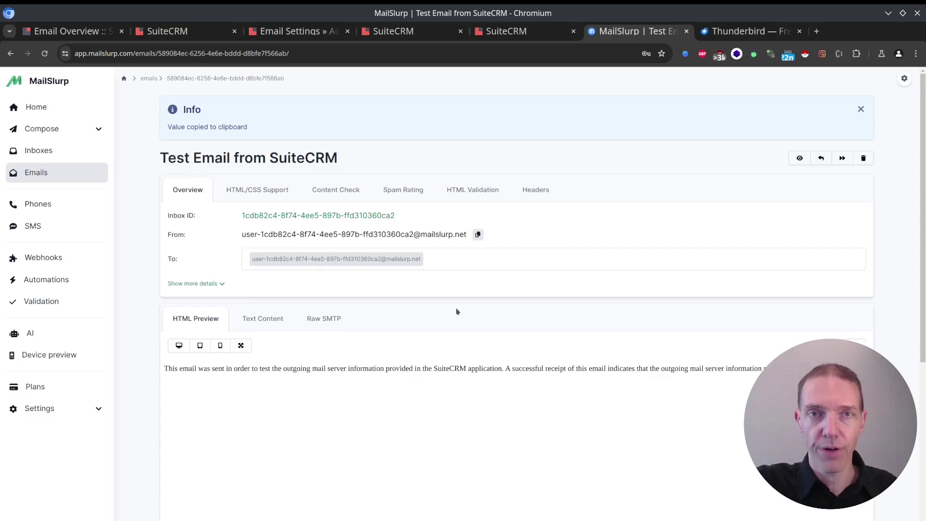
pyautogui.click(289, 31)
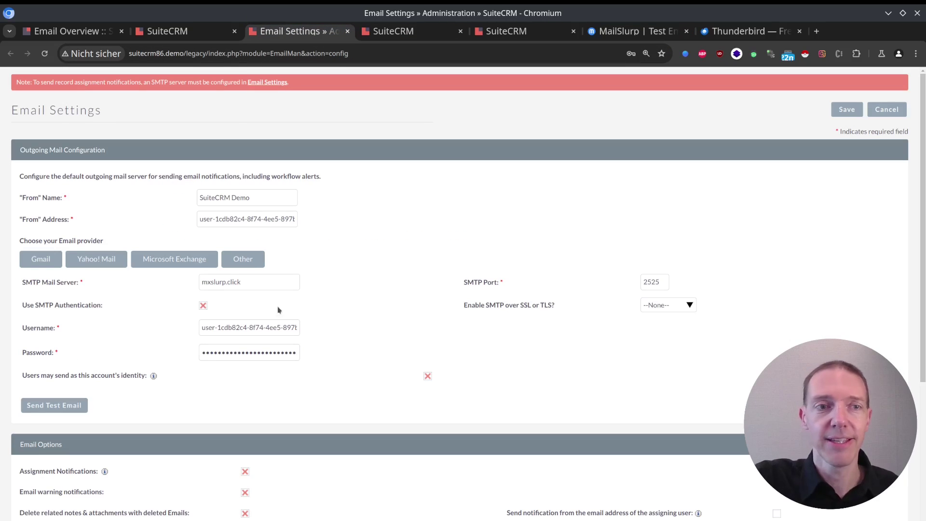
# Step: Save the MailSlurp outgoing mail settings and load the SuiteCRM home dashboard at suitecrm86.demo/
pyautogui.click(844, 111)
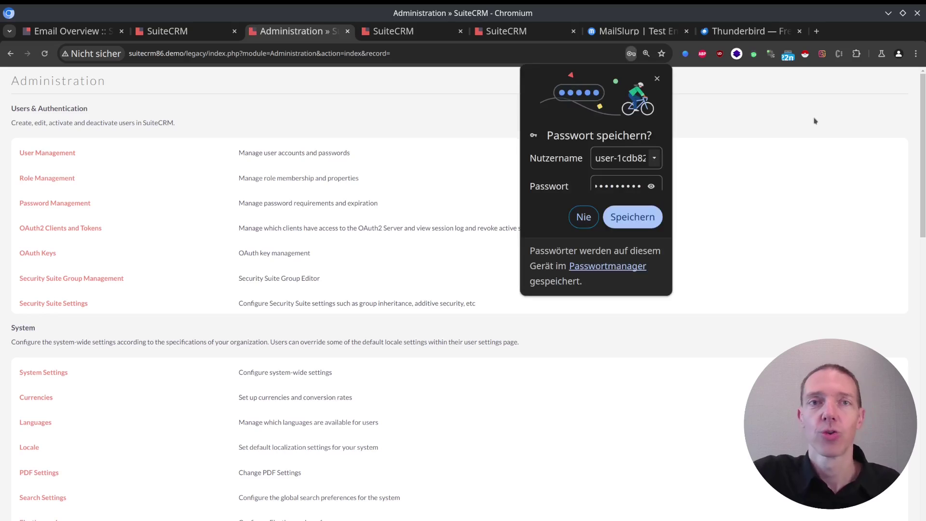
pyautogui.click(657, 78)
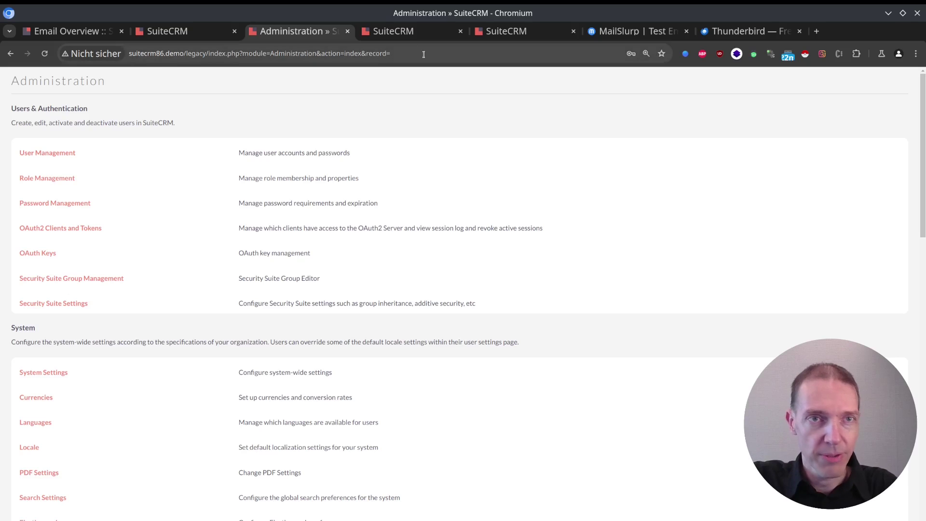
pyautogui.moveTo(390, 53); pyautogui.dragTo(188, 53)
pyautogui.press('BackSpace')
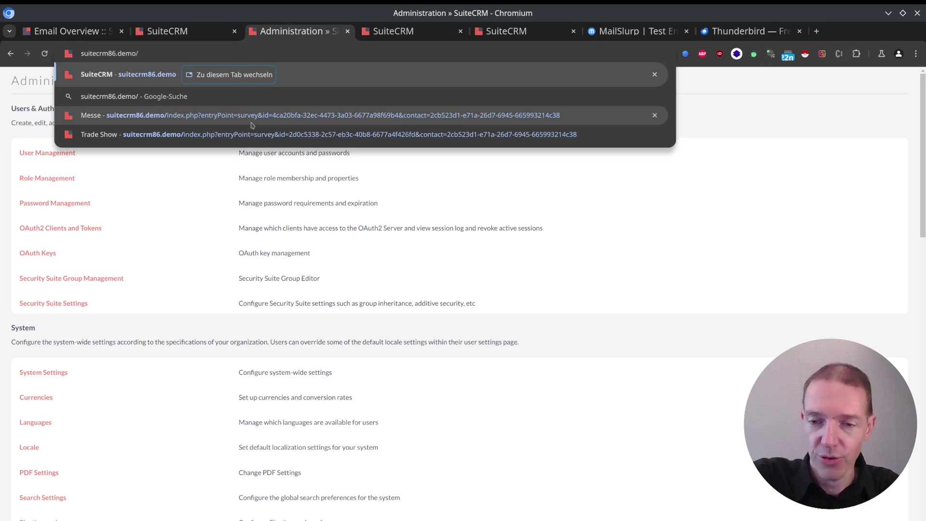
pyautogui.press('Return')
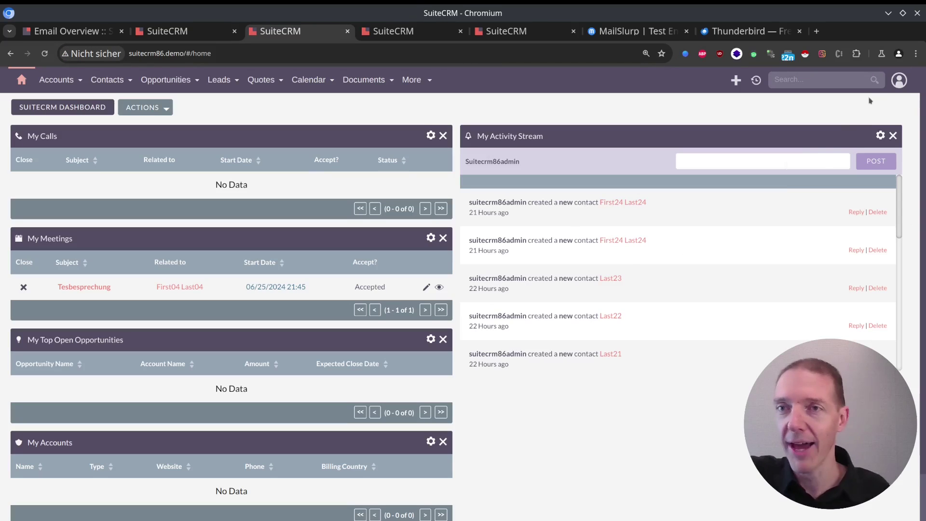
# Step: Go to Admin > Email Settings and scroll down to the Email Options section
pyautogui.click(899, 80)
pyautogui.click(809, 171)
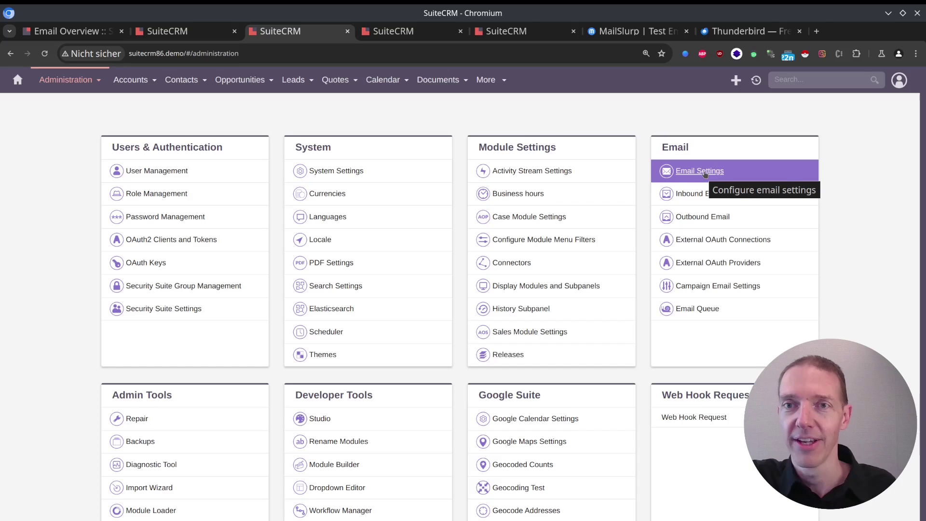
pyautogui.click(705, 173)
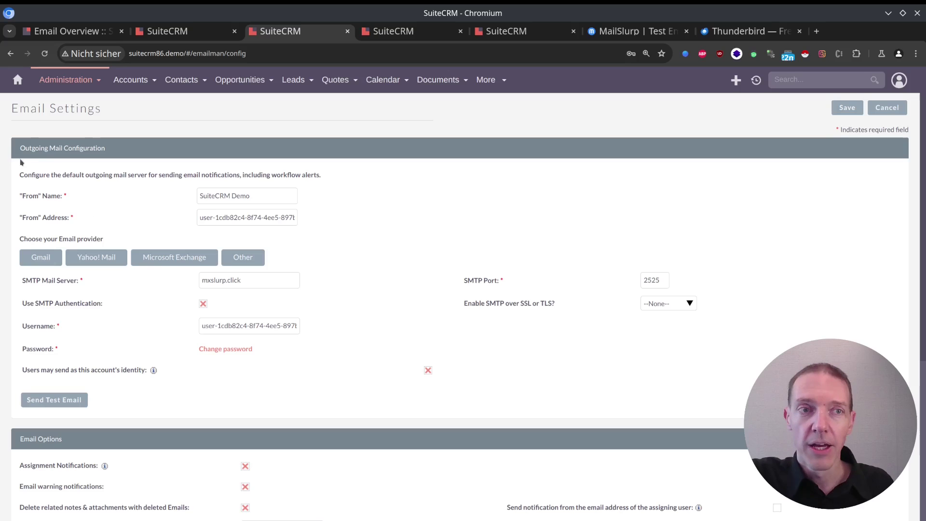
pyautogui.scroll(-5, 294, 285)
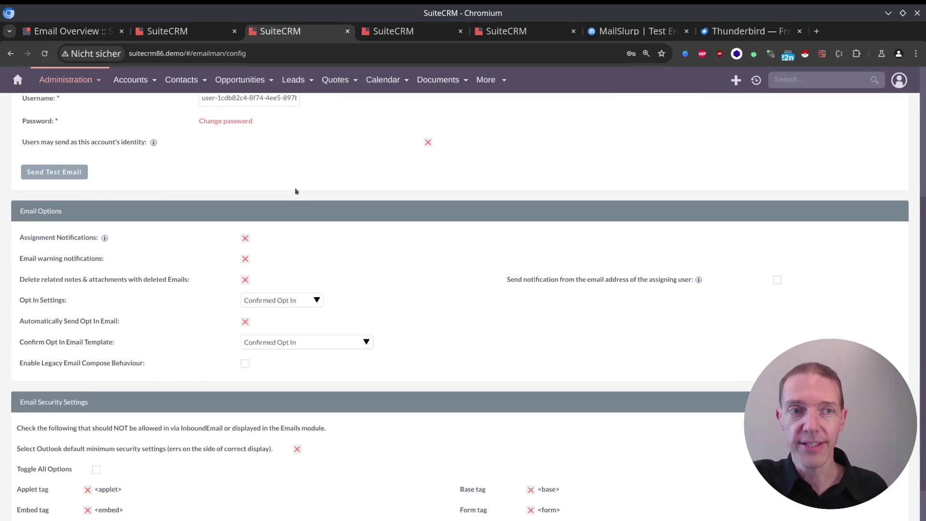
pyautogui.scroll(5, 288, 167)
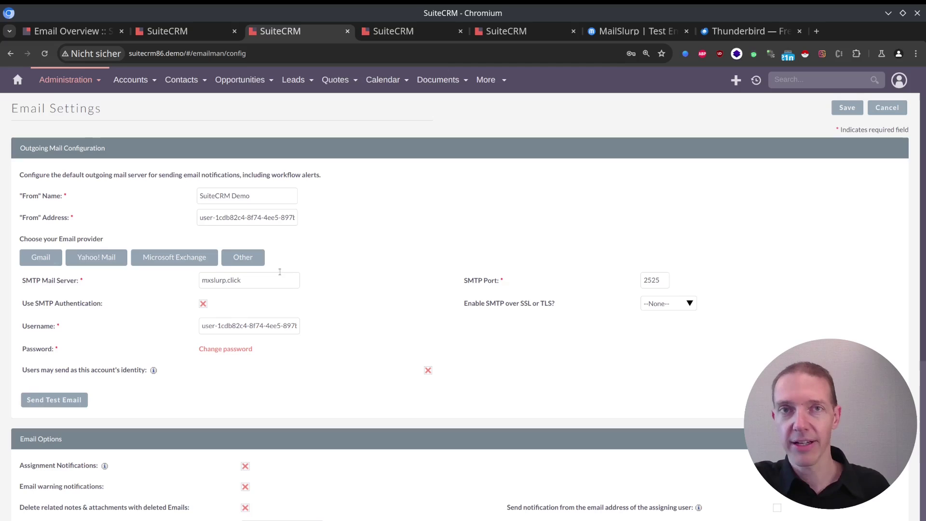
pyautogui.scroll(-3, 329, 251)
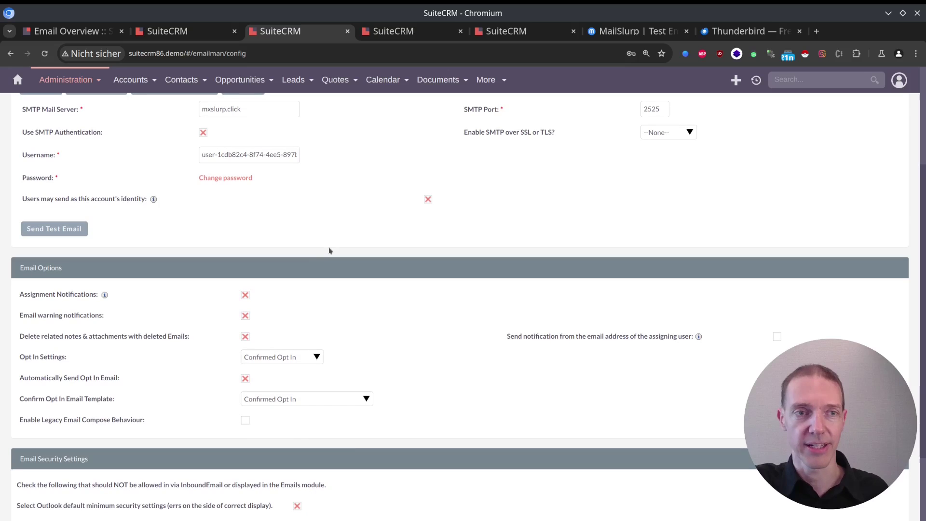
# Step: Enable 'Send notification from the email address of the assigning user' in Email Options
pyautogui.scroll(-2, 178, 242)
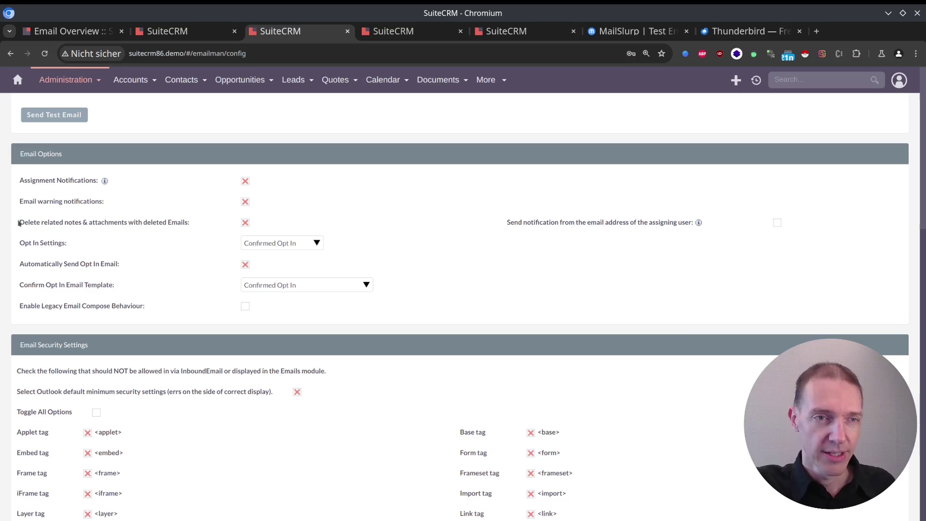
pyautogui.moveTo(33, 221); pyautogui.dragTo(208, 221)
pyautogui.click(203, 222)
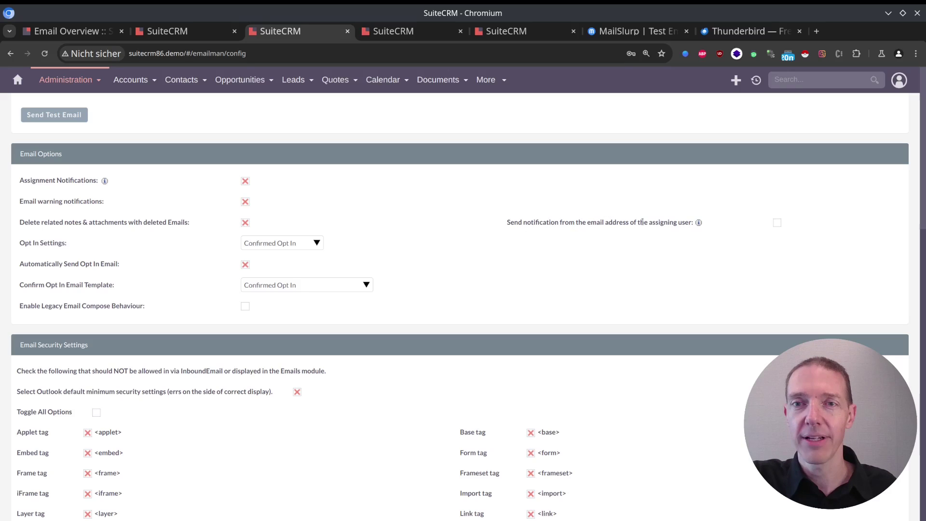
pyautogui.click(776, 222)
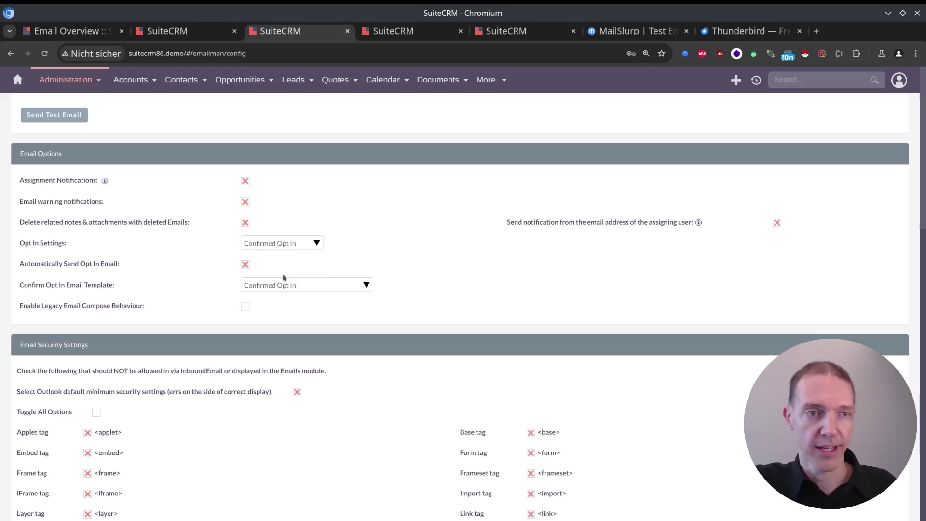
pyautogui.click(283, 245)
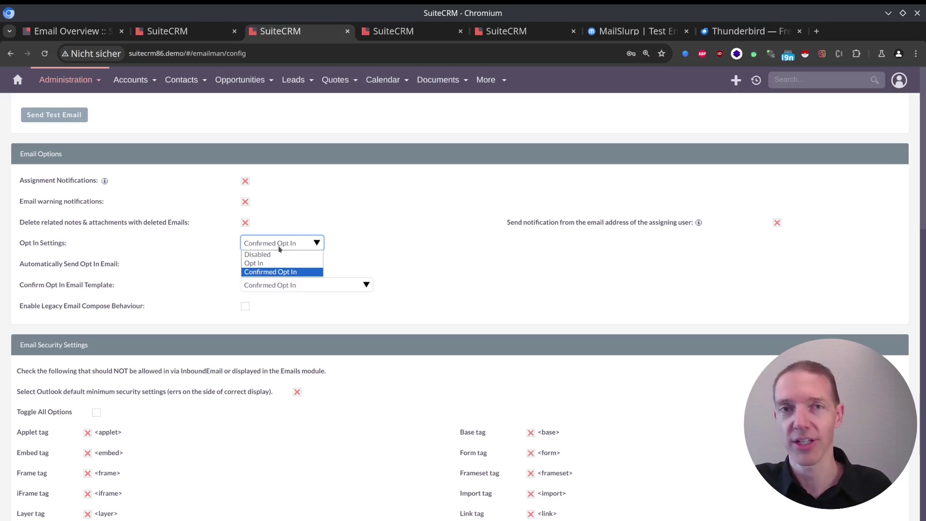
pyautogui.click(310, 271)
pyautogui.click(387, 265)
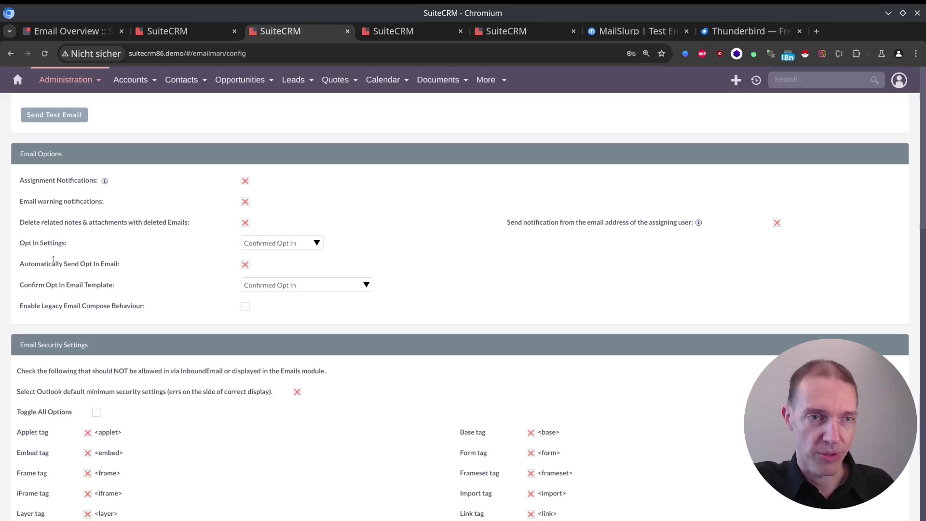
pyautogui.moveTo(35, 264); pyautogui.dragTo(125, 265)
pyautogui.click(130, 268)
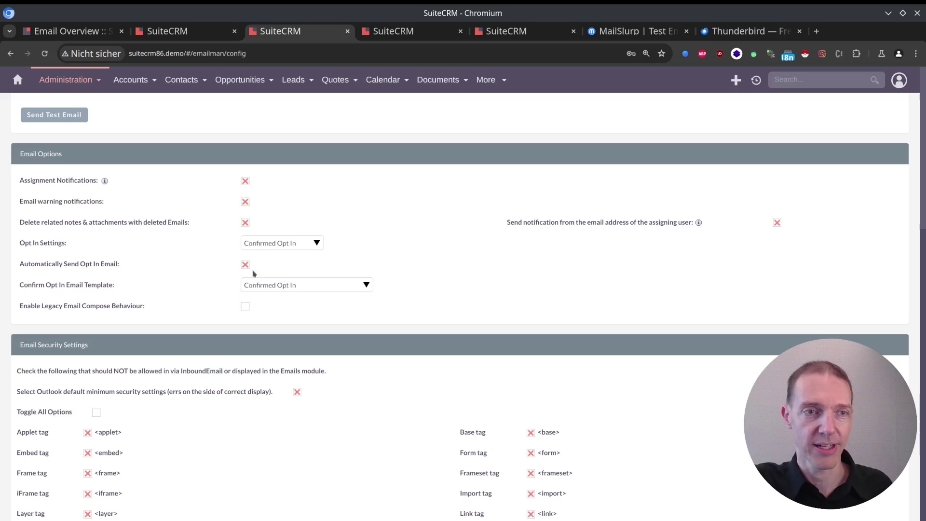
pyautogui.click(286, 287)
pyautogui.click(305, 286)
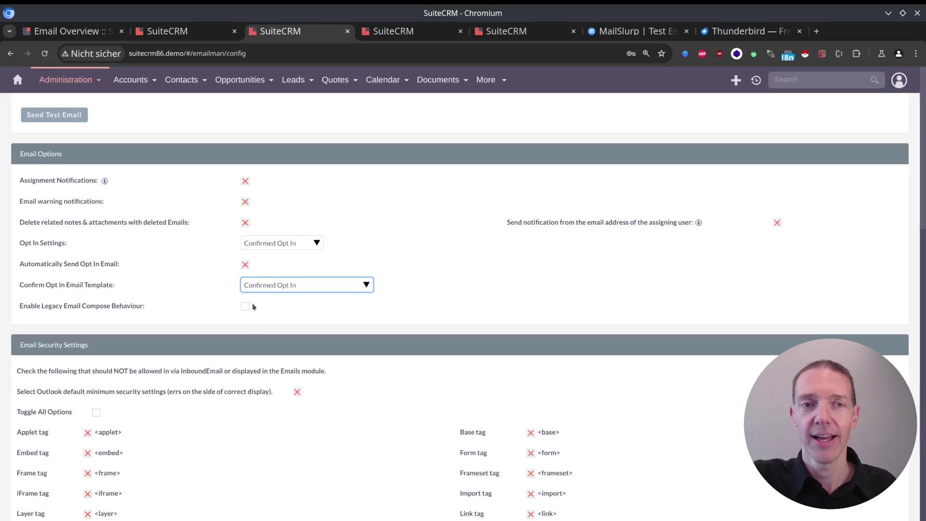
pyautogui.scroll(-2, 275, 316)
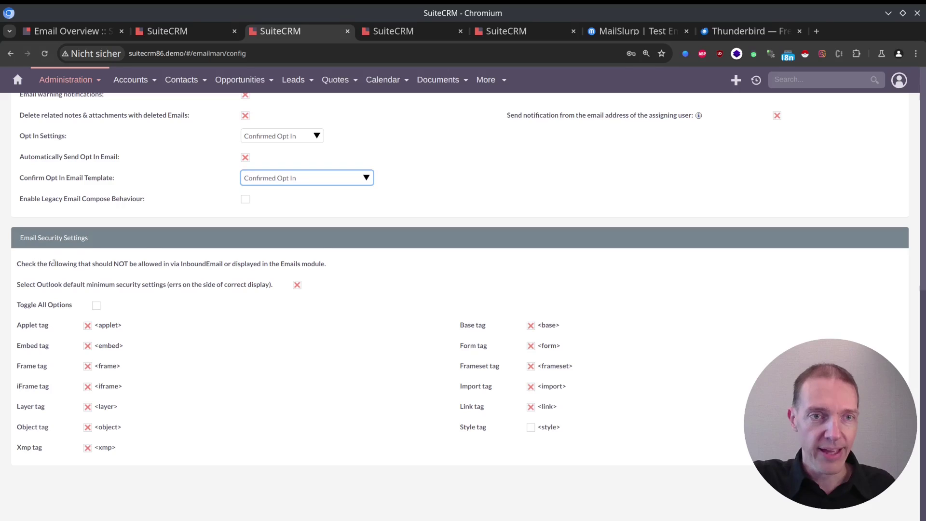
pyautogui.moveTo(57, 264); pyautogui.dragTo(261, 272)
pyautogui.click(258, 271)
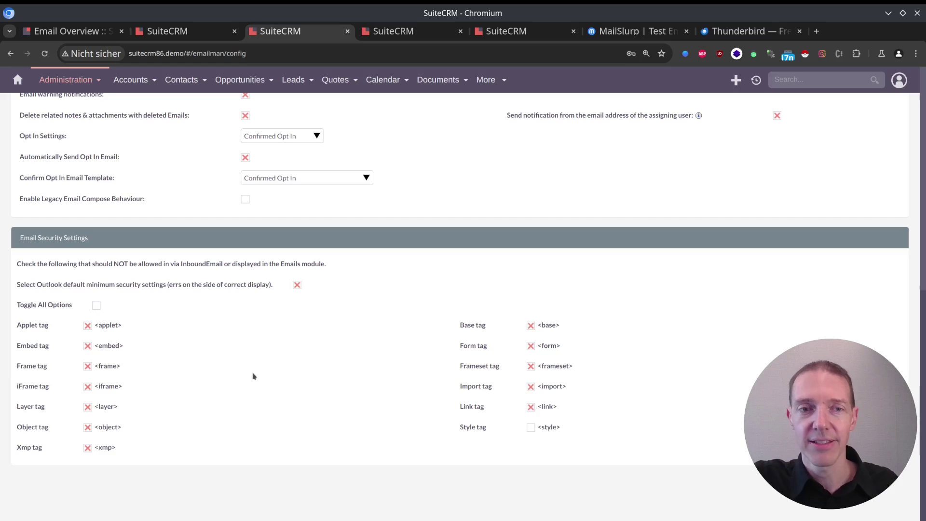
pyautogui.scroll(7, 290, 362)
# Step: Save the Email Settings page to return to the Administration overview
pyautogui.scroll(2, 291, 362)
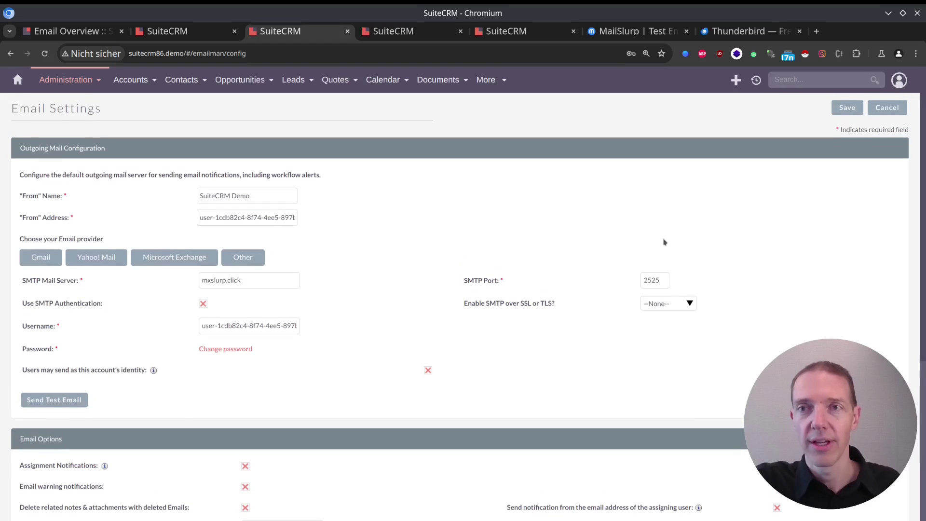
pyautogui.click(848, 108)
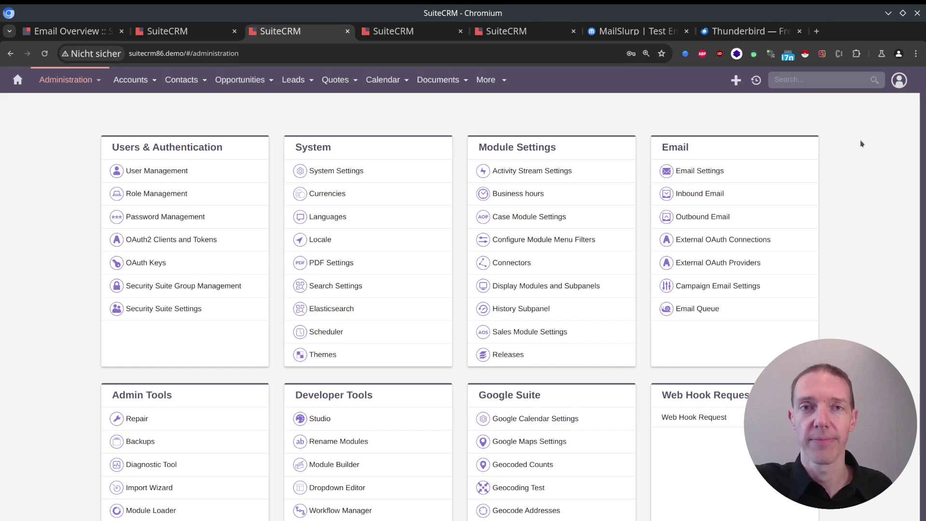
# Step: Close the spare Administration tab and compare the Personal and Group account create forms, ending on Personal
pyautogui.middleClick(411, 31)
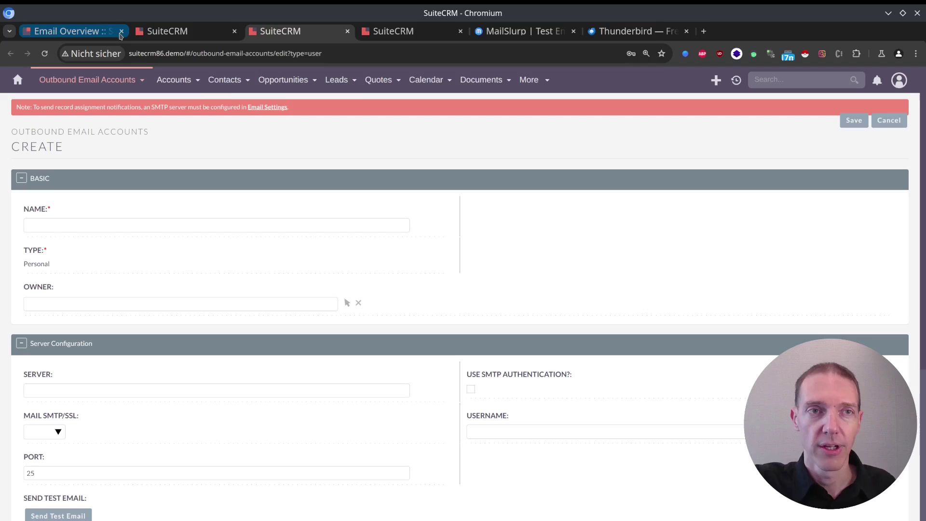
pyautogui.click(403, 32)
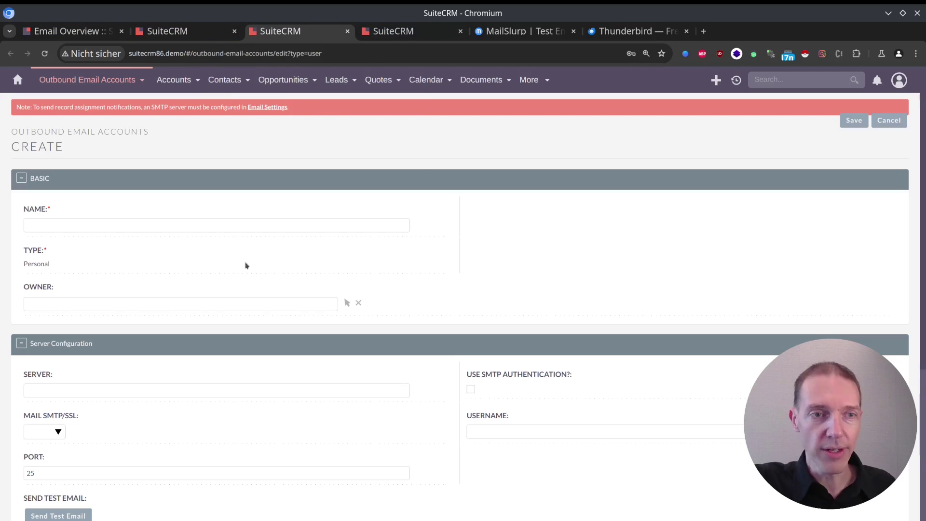
pyautogui.moveTo(24, 265); pyautogui.dragTo(56, 271)
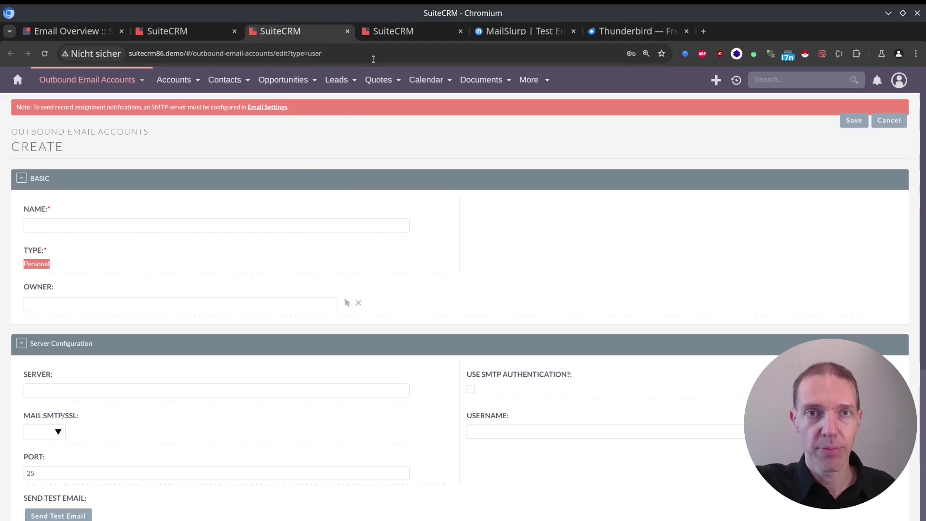
pyautogui.hotkey('ctrl', 'Tab')
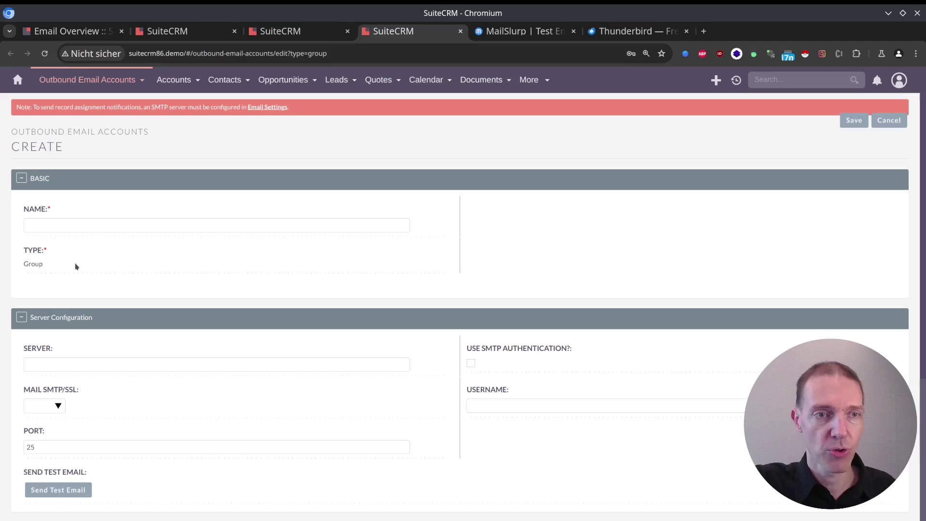
pyautogui.doubleClick(25, 265)
pyautogui.click(21, 267)
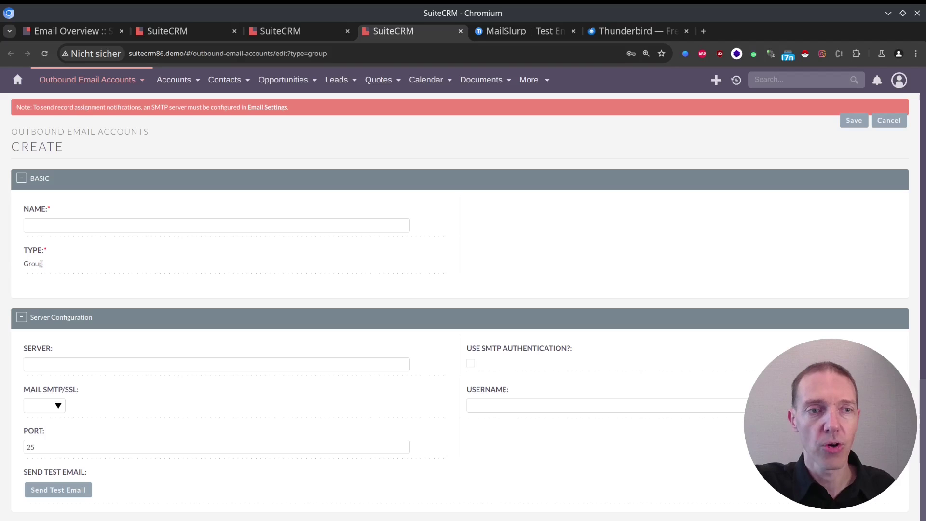
pyautogui.click(291, 28)
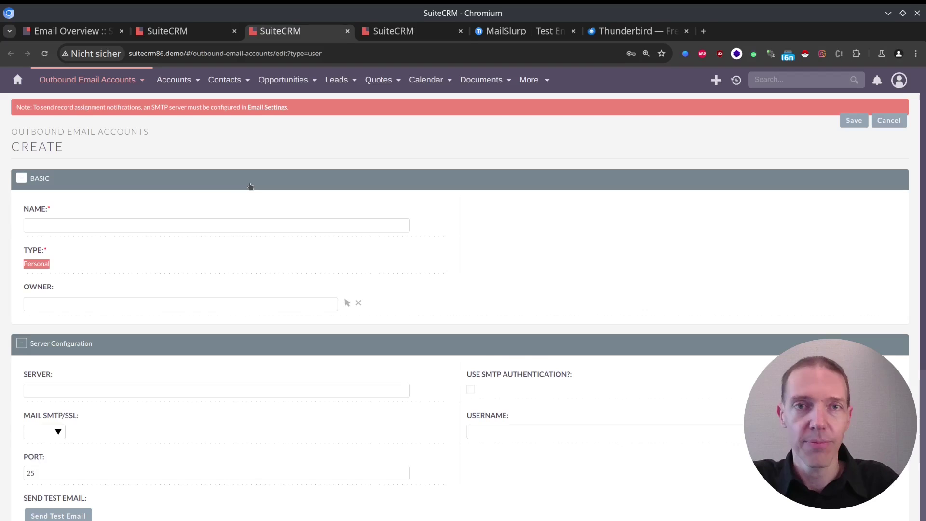
pyautogui.hotkey('ctrl', 'Tab')
pyautogui.moveTo(24, 264); pyautogui.dragTo(63, 263)
pyautogui.click(63, 263)
pyautogui.hotkey('ctrl', 'shift', 'Tab')
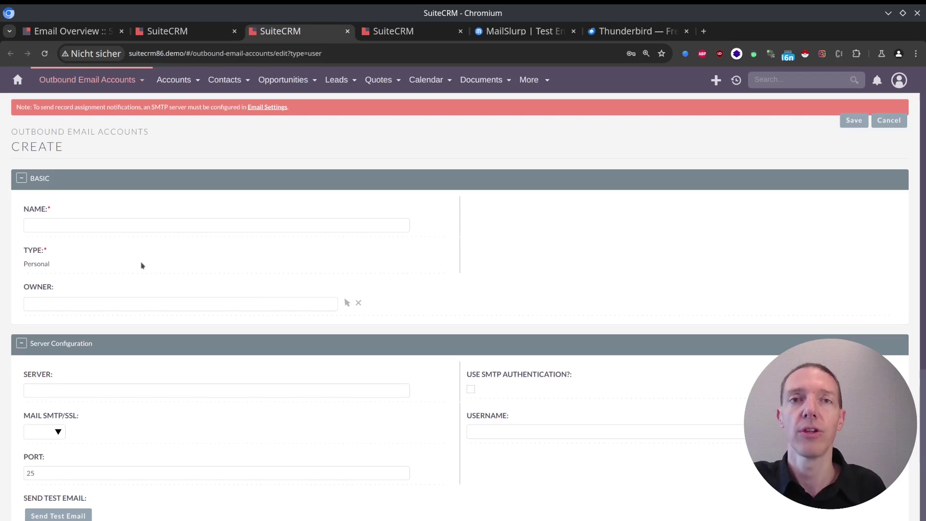
# Step: Choose the account owner from the Users popup and name the account with the owner's name plus 'SMTP'
pyautogui.click(347, 303)
pyautogui.scroll(-10, 256, 188)
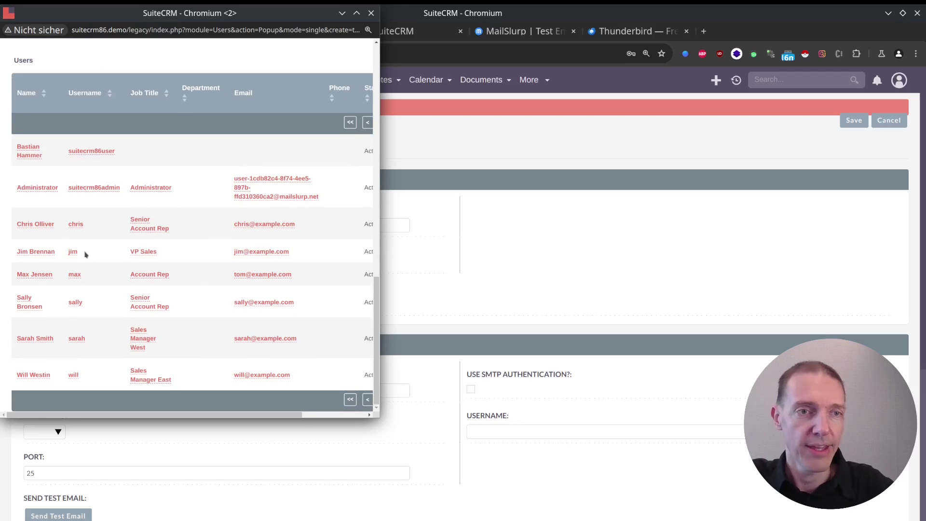
pyautogui.click(31, 151)
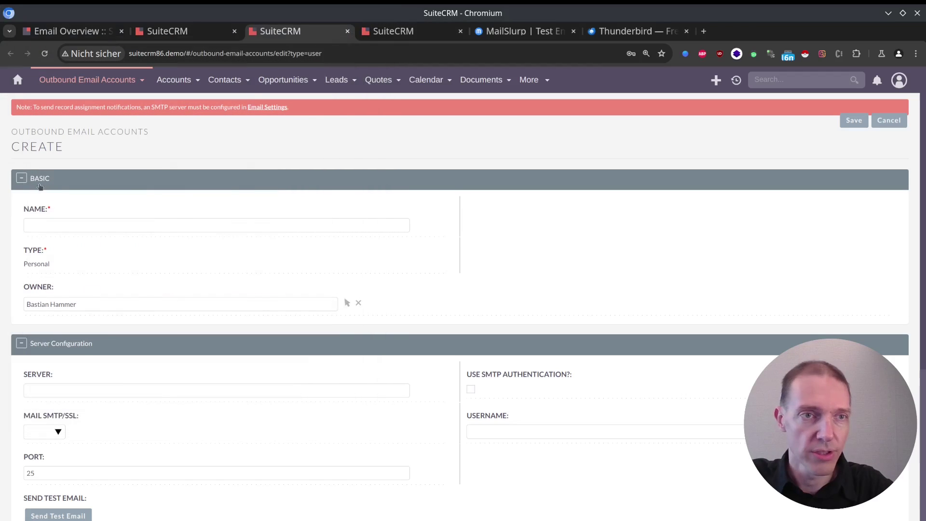
pyautogui.click(93, 225)
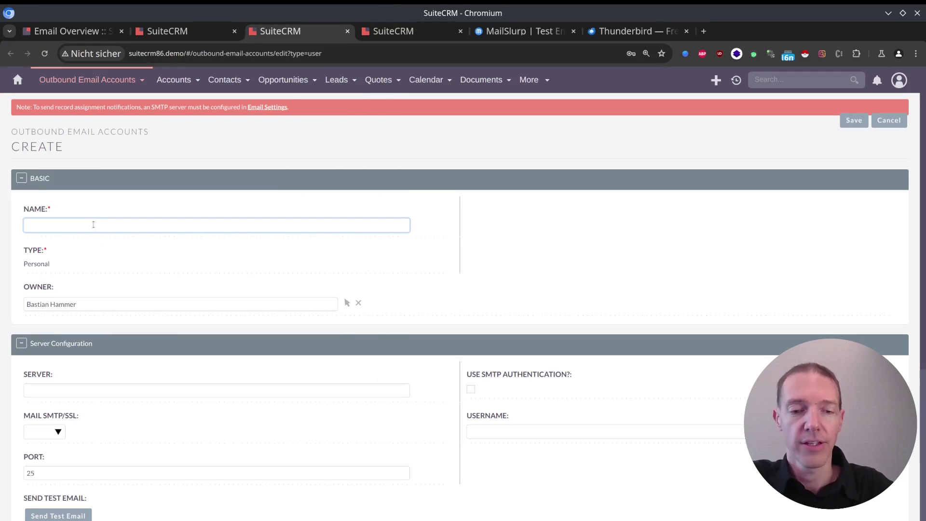
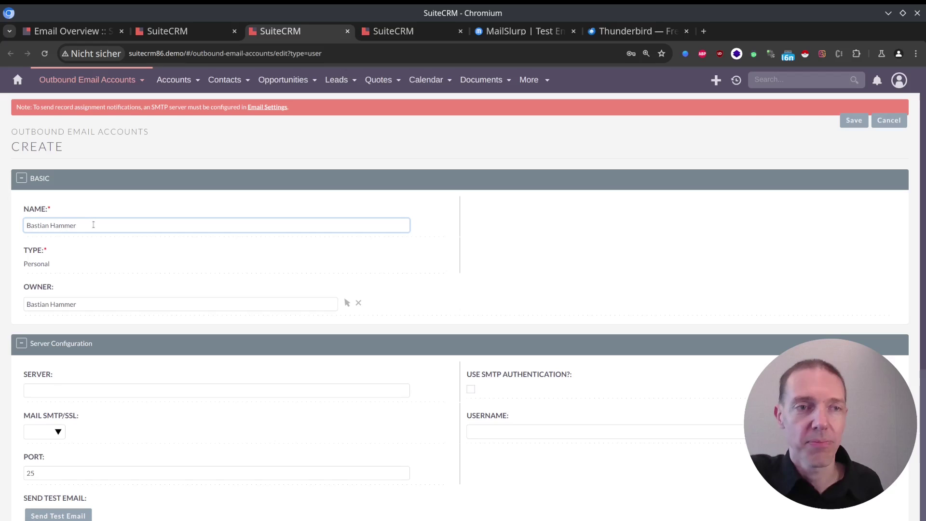
pyautogui.write(' SMTP')
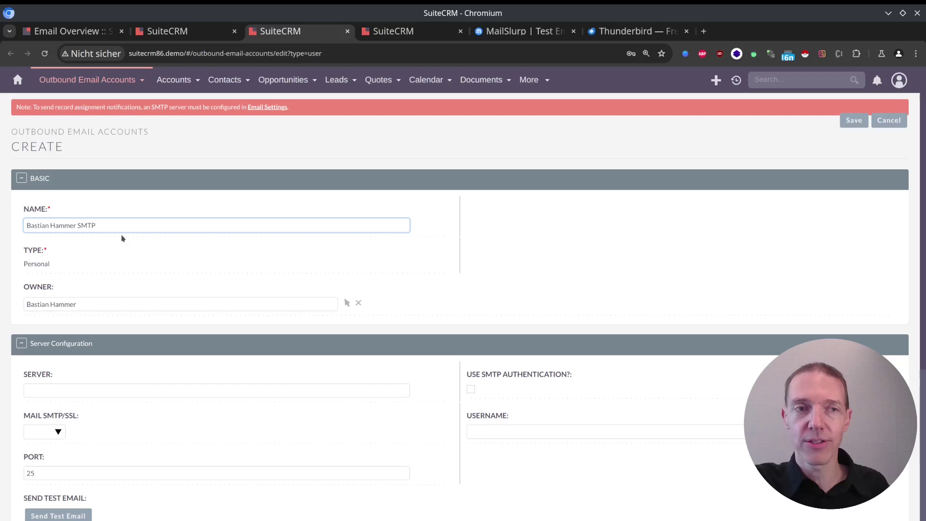
# Step: Turn on Use SMTP Authentication for the personal outbound account
pyautogui.scroll(-1, 287, 255)
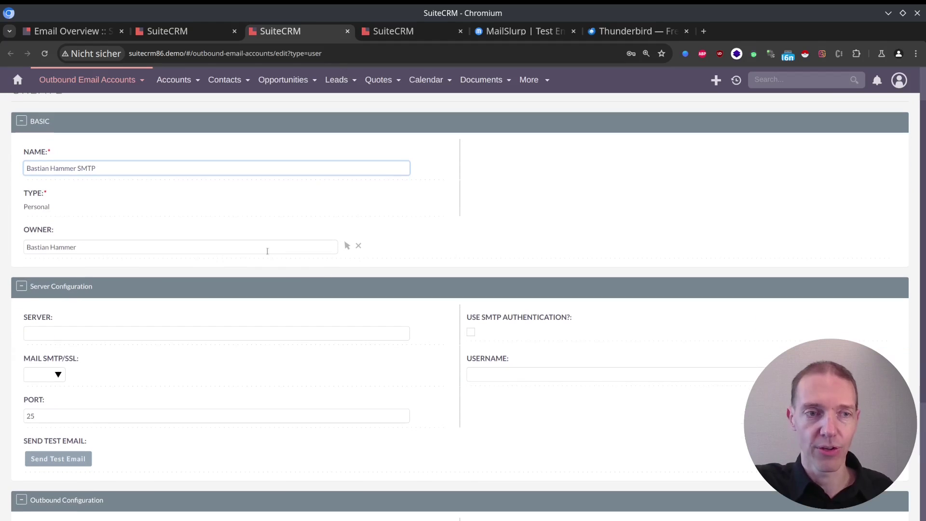
pyautogui.click(180, 333)
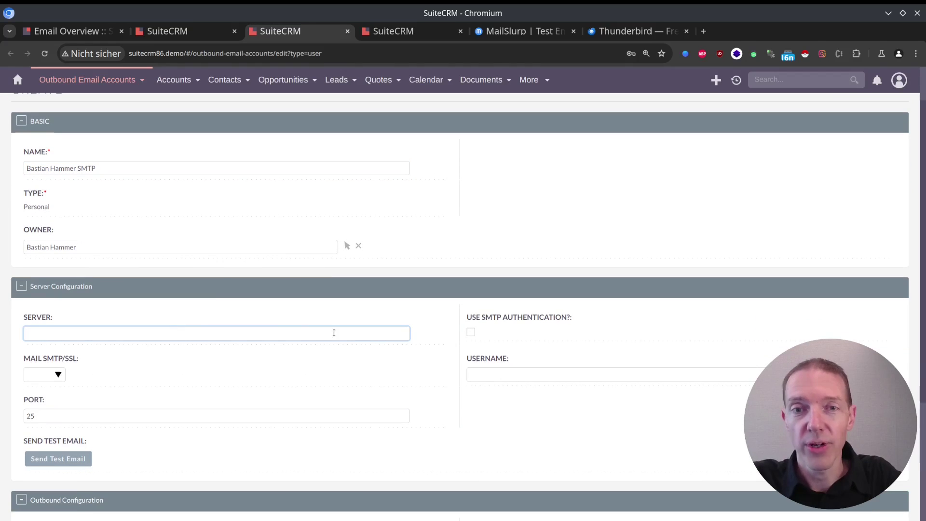
pyautogui.click(471, 332)
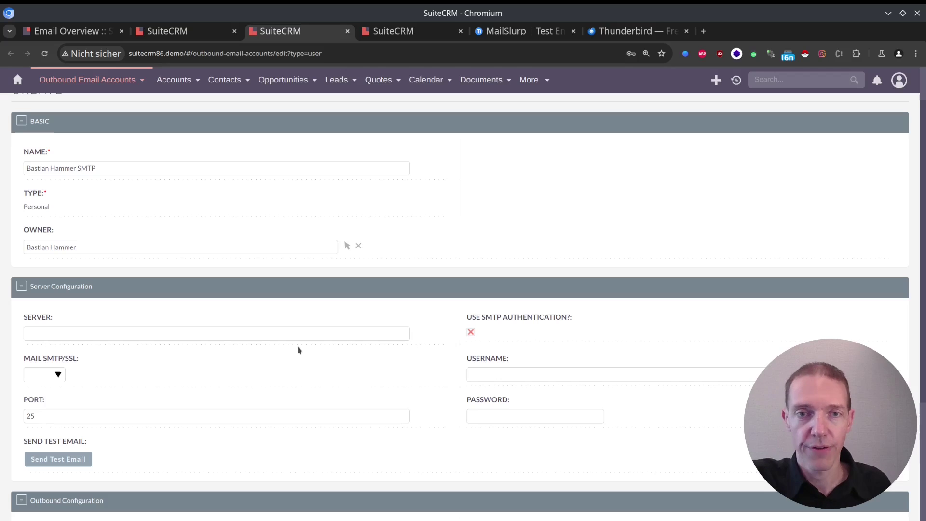
pyautogui.scroll(-4, 154, 339)
pyautogui.click(54, 263)
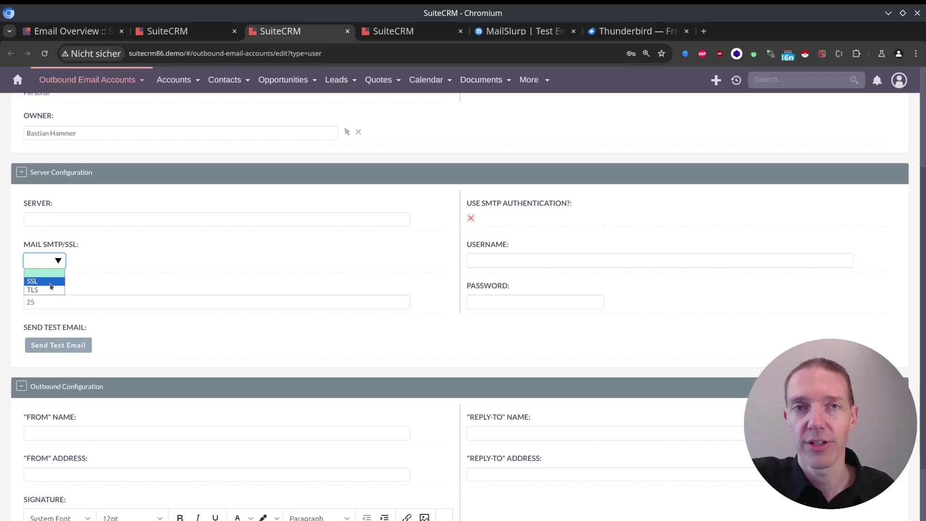
pyautogui.click(137, 281)
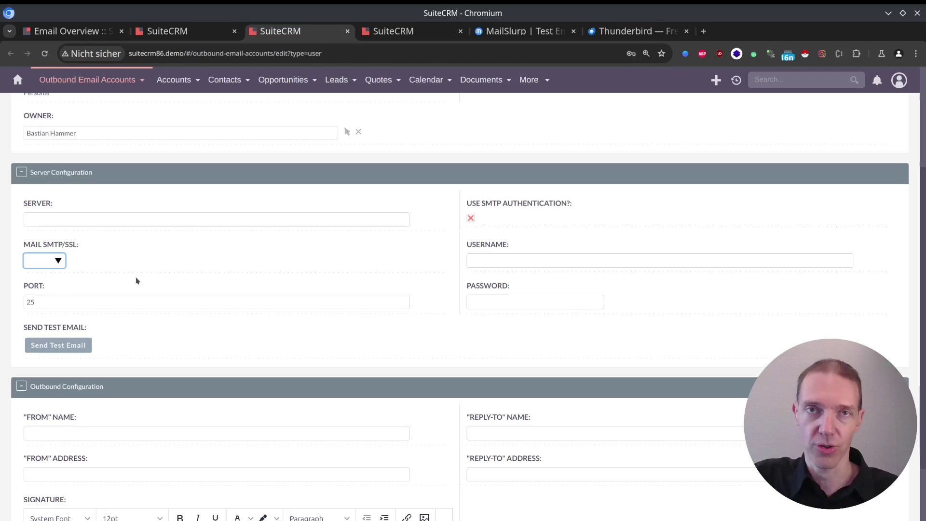
# Step: Try TLS (587) and SSL (465) encryption, then clear Mail SMTP/SSL so the port resets to 25
pyautogui.click(45, 263)
pyautogui.click(43, 290)
pyautogui.click(53, 261)
pyautogui.click(49, 282)
pyautogui.click(53, 261)
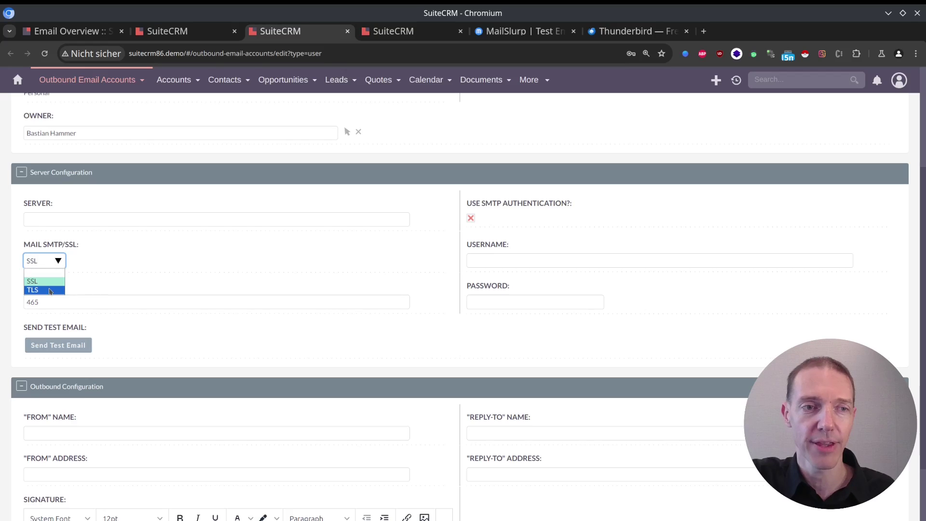
pyautogui.click(49, 290)
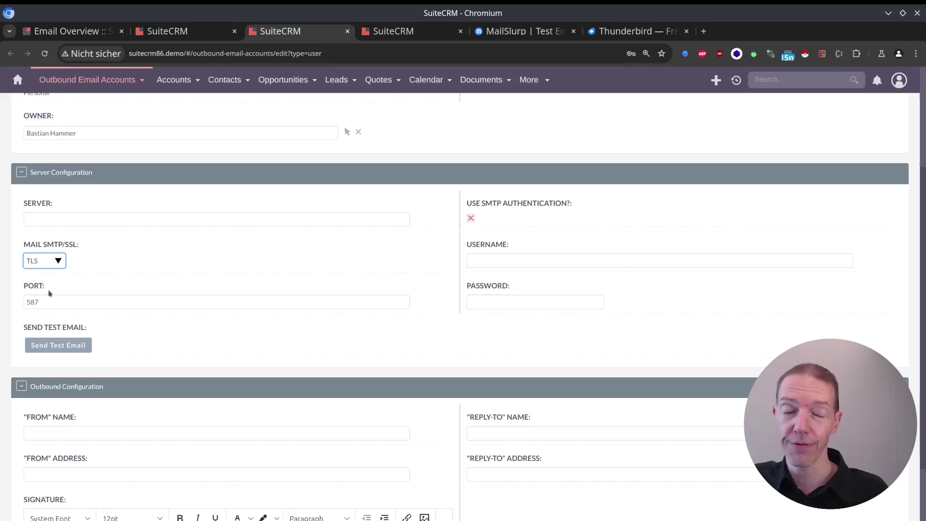
pyautogui.click(50, 297)
pyautogui.write('1')
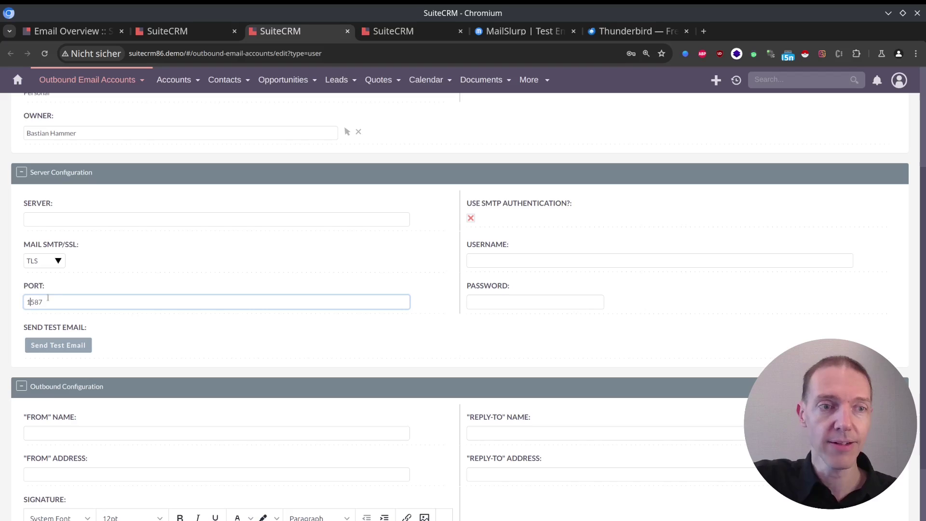
pyautogui.click(80, 267)
pyautogui.click(48, 263)
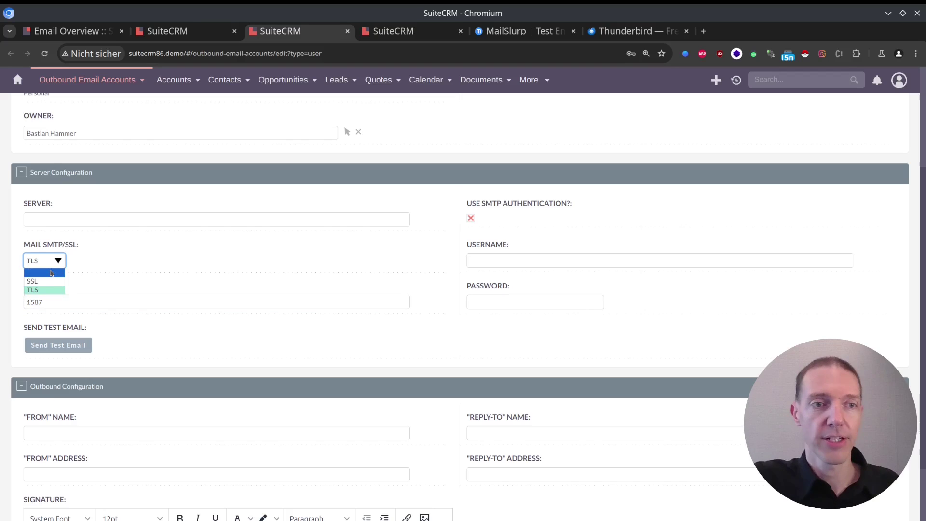
pyautogui.click(51, 273)
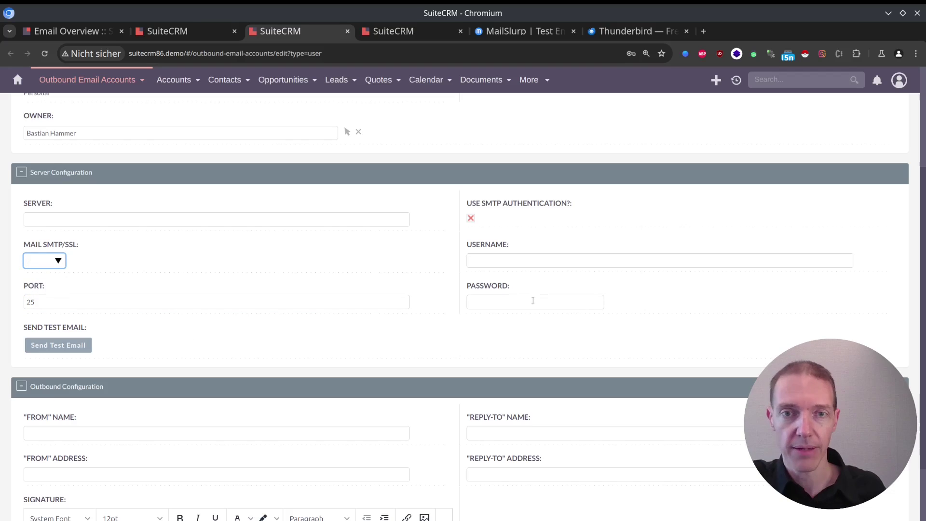
# Step: Copy the inbox address from MailSlurp's Dashboard SMTP/IMAP details and paste it as the From address
pyautogui.scroll(-4, 279, 335)
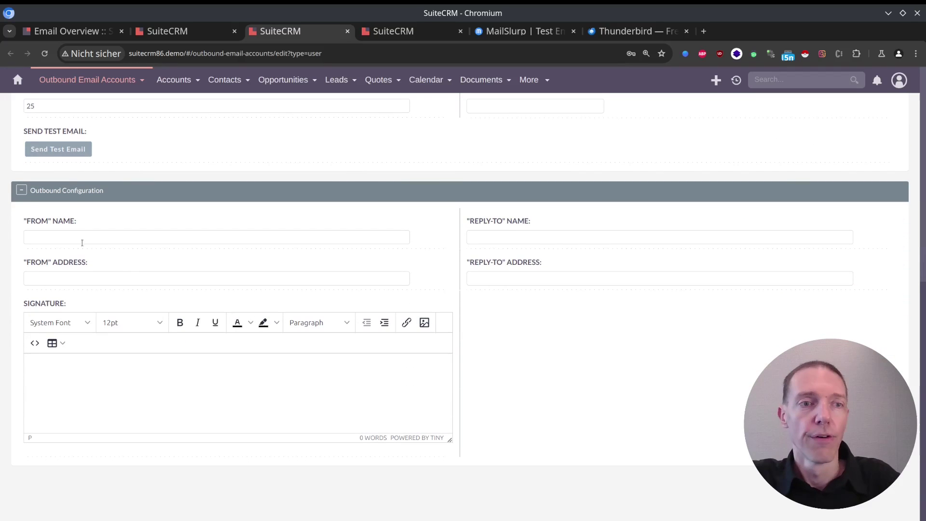
pyautogui.click(87, 279)
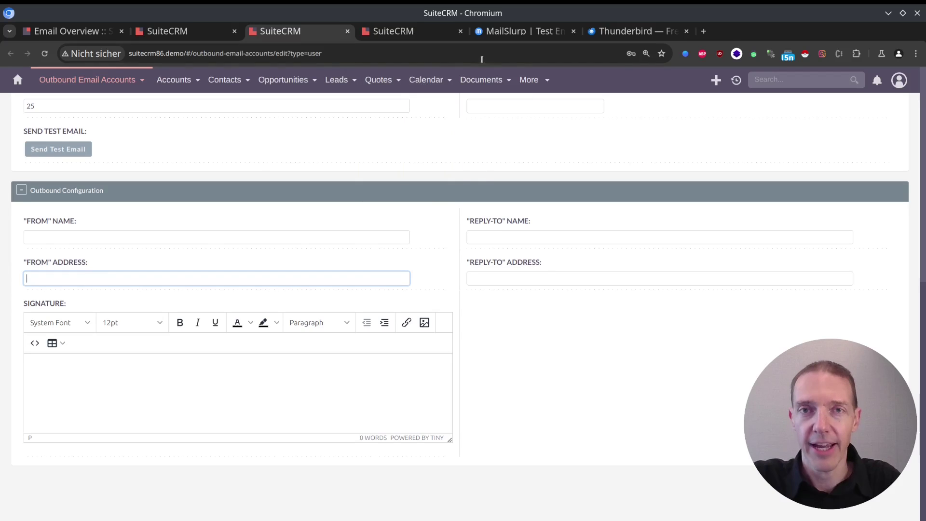
pyautogui.click(521, 31)
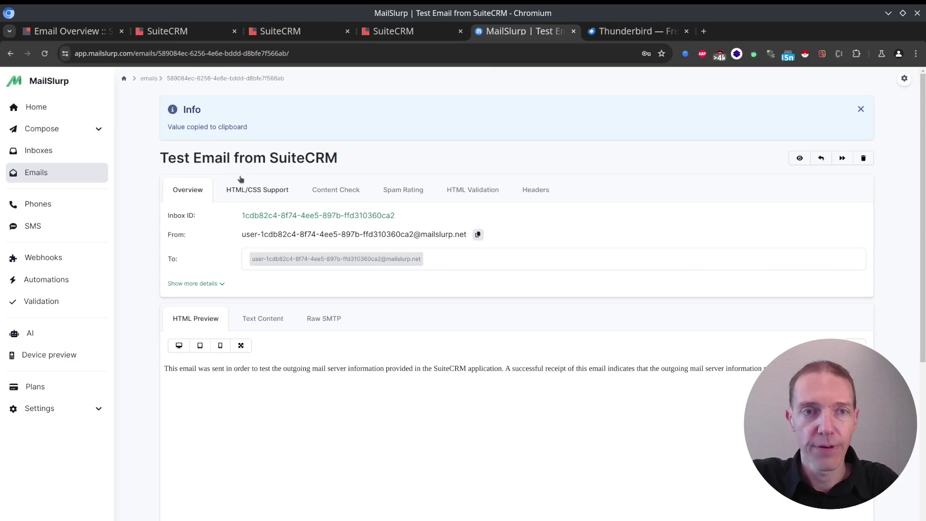
pyautogui.click(52, 146)
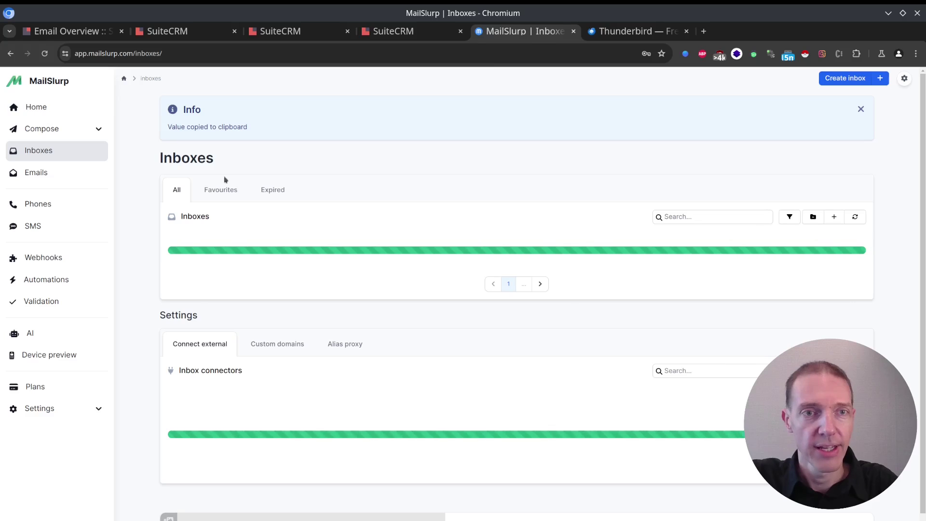
pyautogui.click(44, 111)
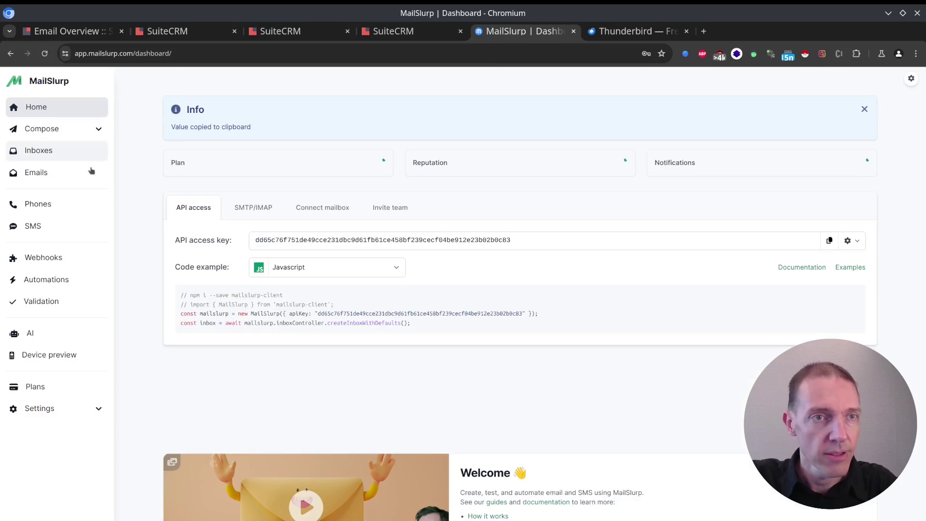
pyautogui.click(252, 218)
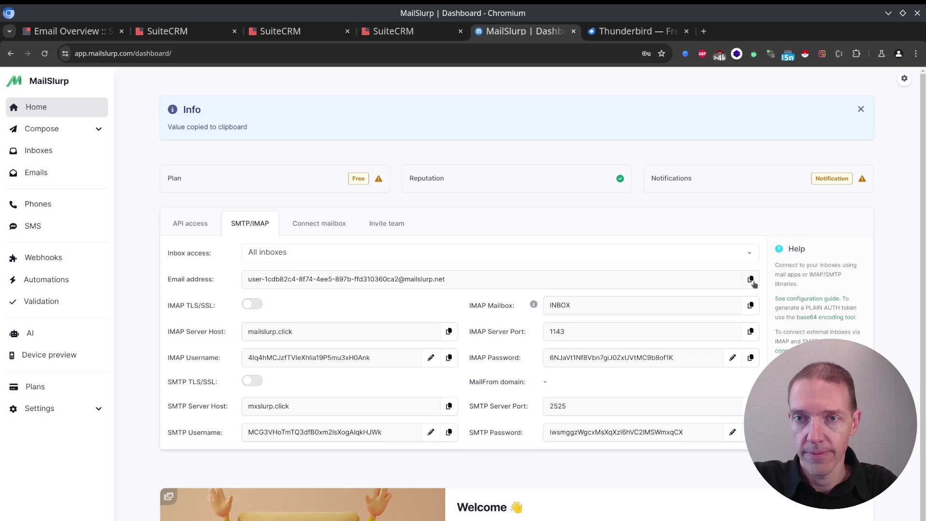
pyautogui.click(308, 32)
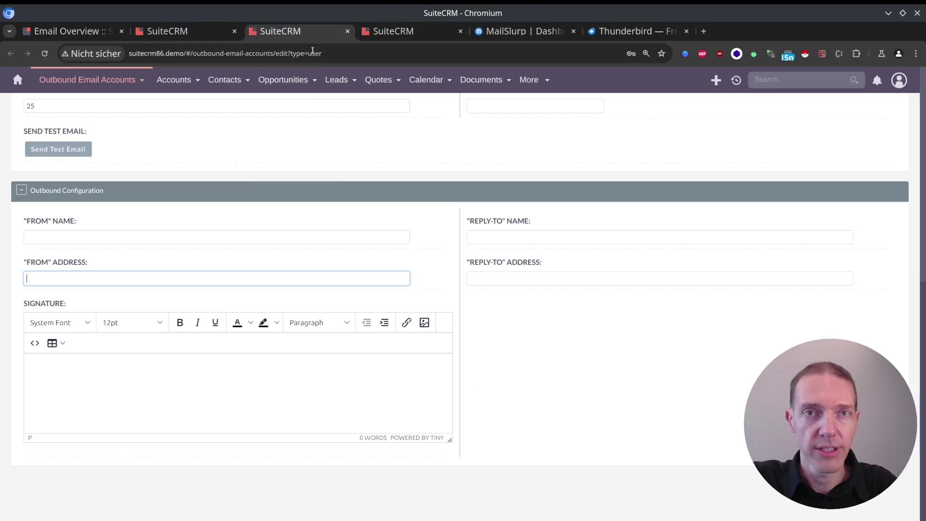
pyautogui.hotkey('ctrl', 'v')
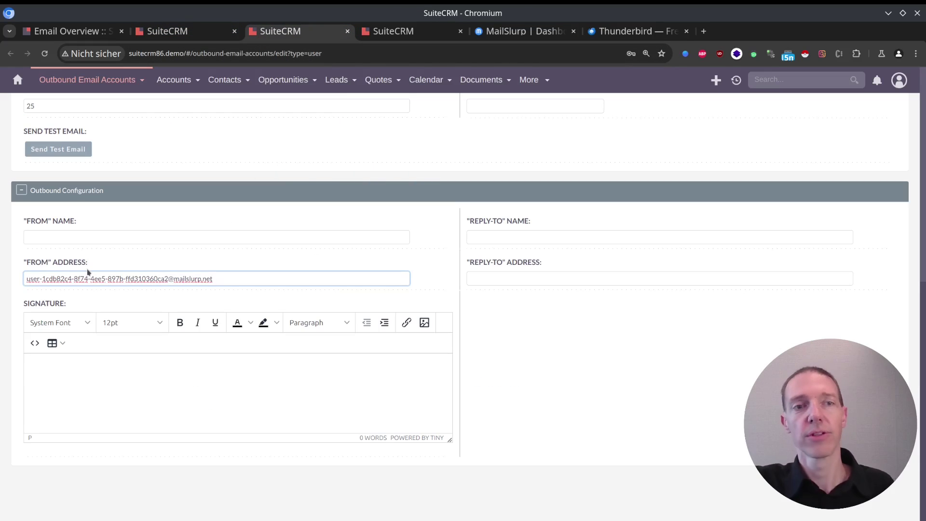
# Step: Enter the From name as the owner's name followed by '@ Company'
pyautogui.click(117, 236)
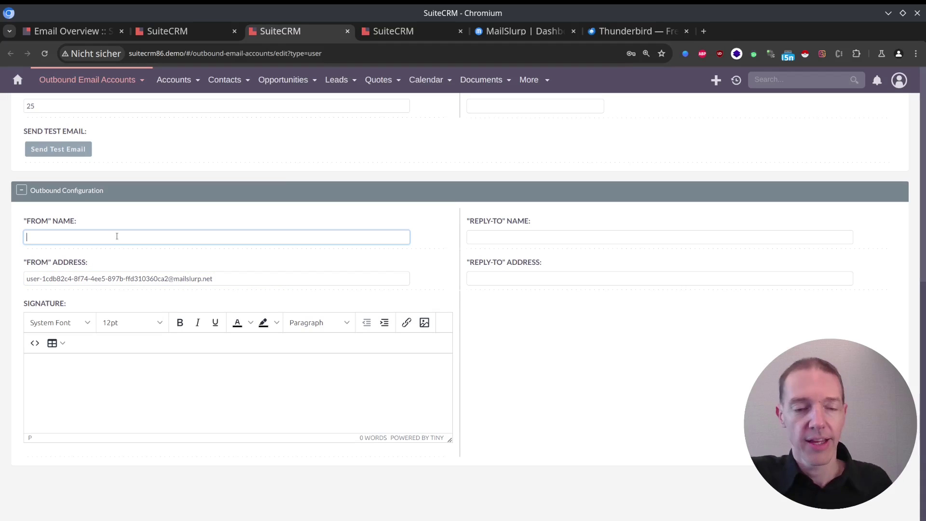
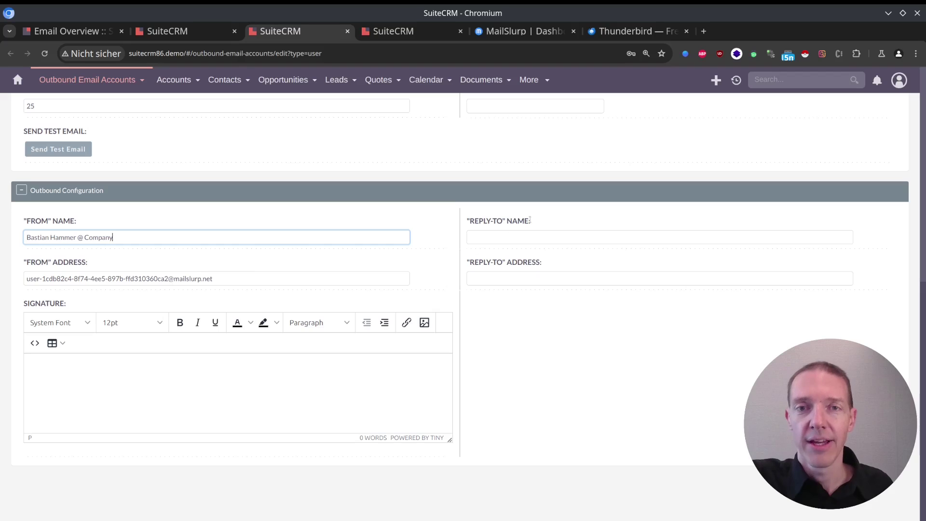
pyautogui.moveTo(548, 223); pyautogui.dragTo(465, 225)
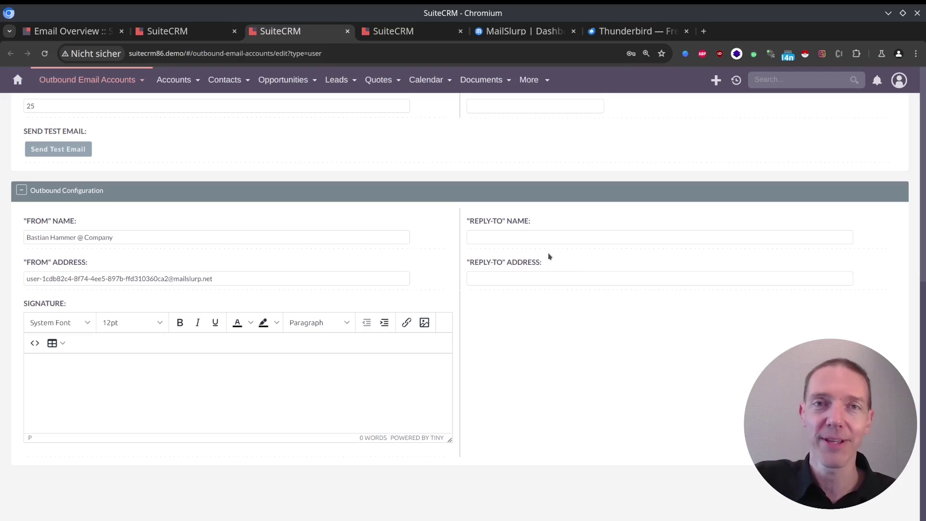
# Step: Type 'Signature' into the account's signature editor
pyautogui.click(484, 277)
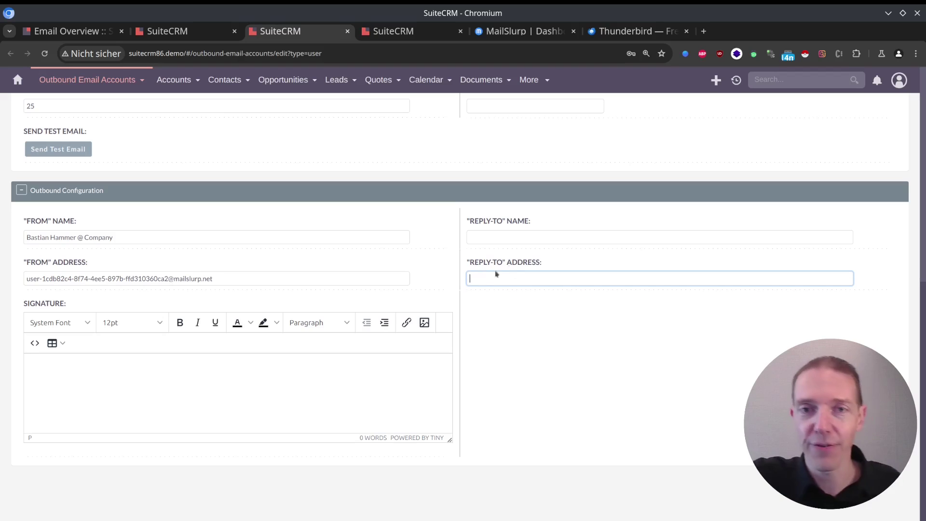
pyautogui.click(191, 370)
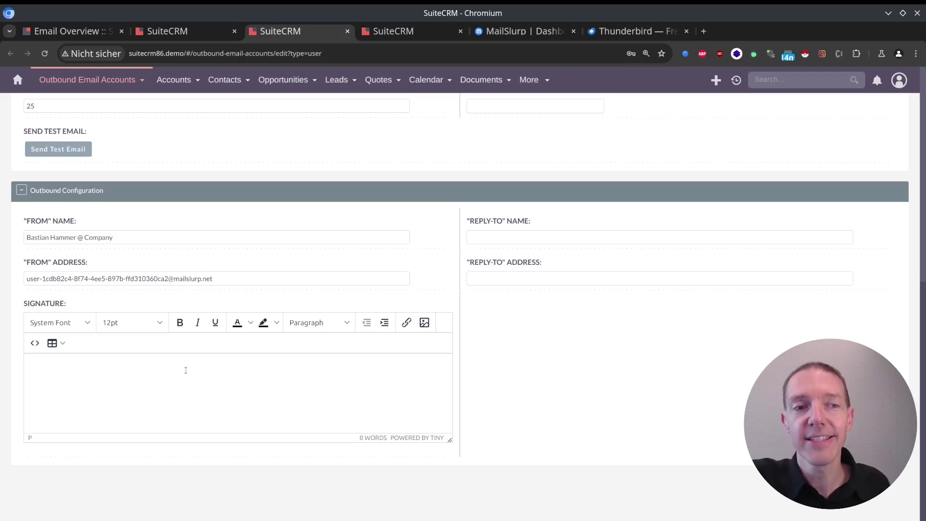
pyautogui.write('Signature')
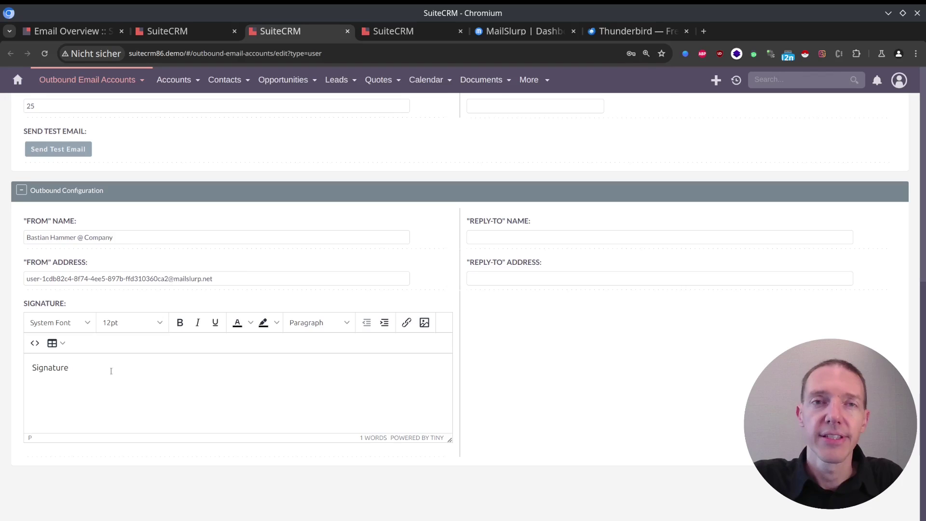
# Step: Copy the MailSlurp SMTP host mxslurp.click into the account's Server field
pyautogui.scroll(8, 110, 370)
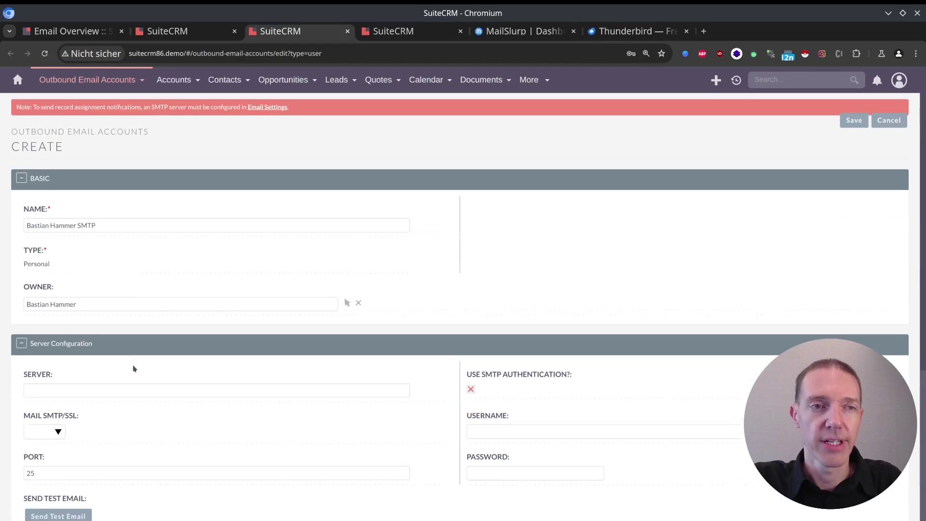
pyautogui.click(121, 390)
pyautogui.click(518, 31)
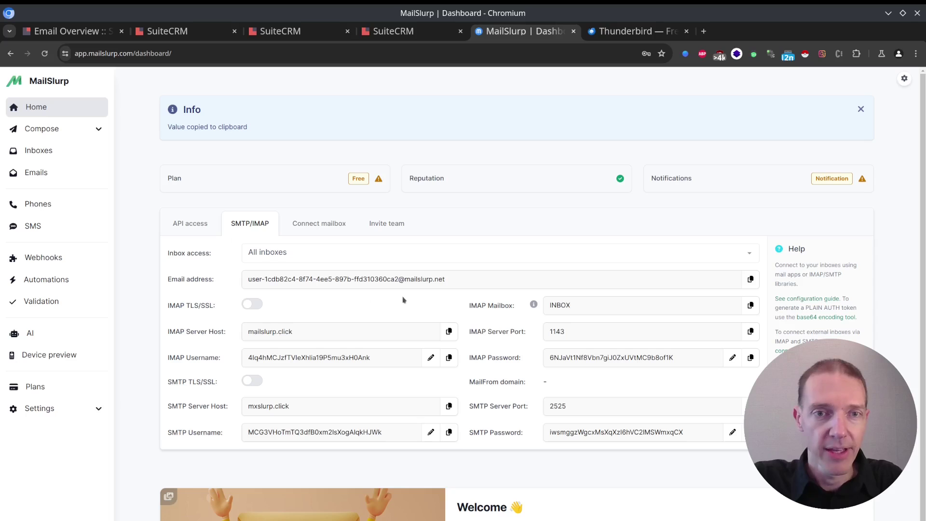
pyautogui.moveTo(314, 414); pyautogui.dragTo(217, 407)
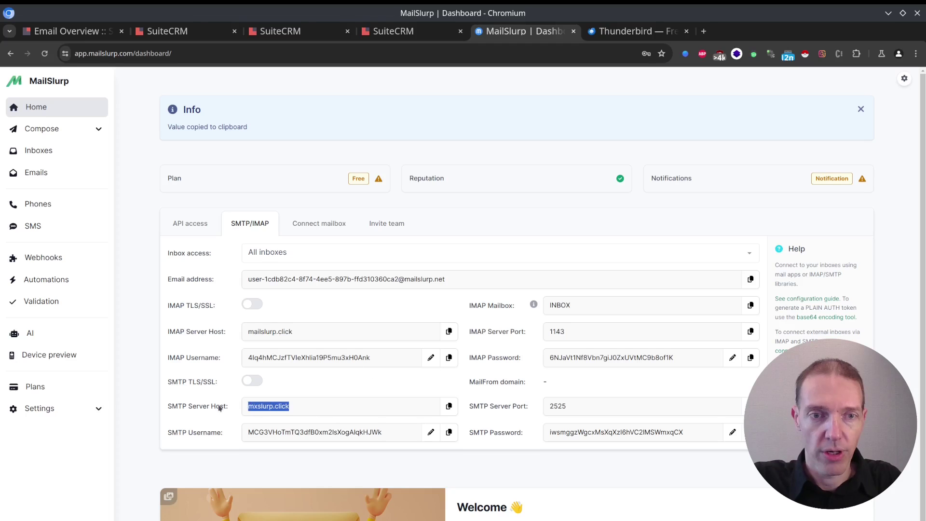
pyautogui.hotkey('ctrl', 'c')
pyautogui.hotkey('ctrl', 'shift', 'Tab')
pyautogui.hotkey('ctrl', 'shift', 'Tab')
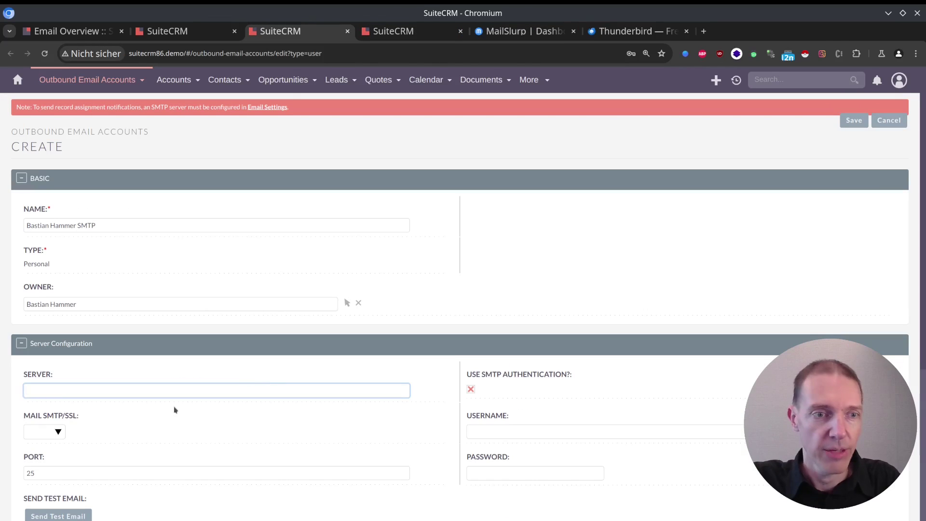
pyautogui.hotkey('ctrl', 'v')
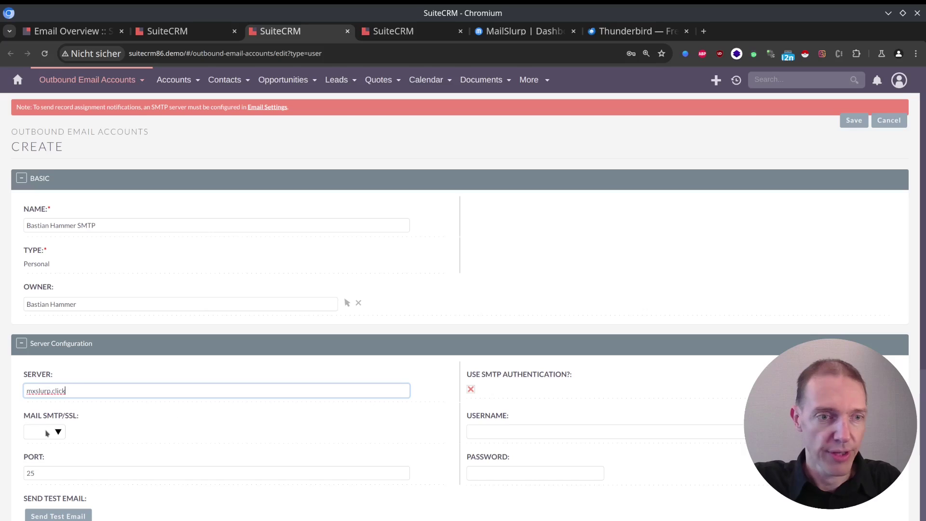
# Step: Leave the mail encryption blank and set the port to 2525
pyautogui.click(47, 432)
pyautogui.click(47, 434)
pyautogui.click(74, 477)
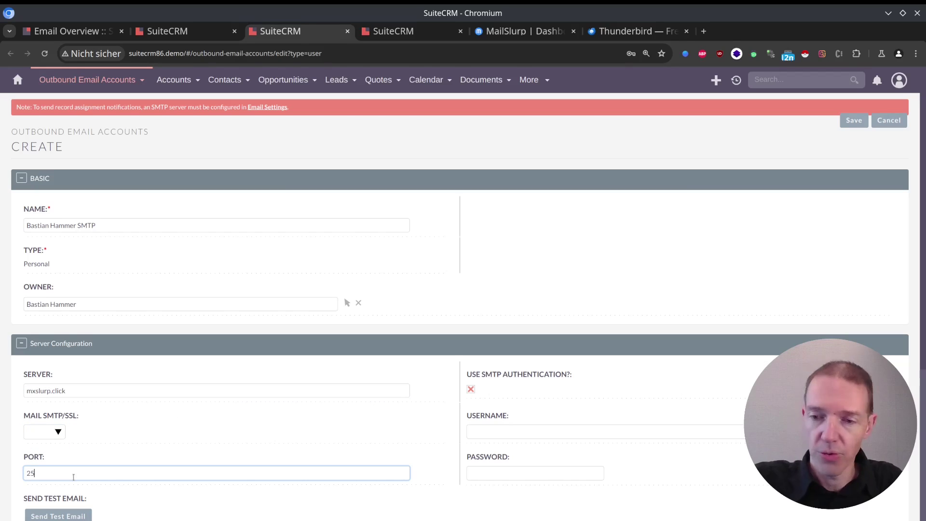
pyautogui.write('25')
# Step: Copy the MailSlurp SMTP username and password into the Username and Password fields
pyautogui.click(499, 431)
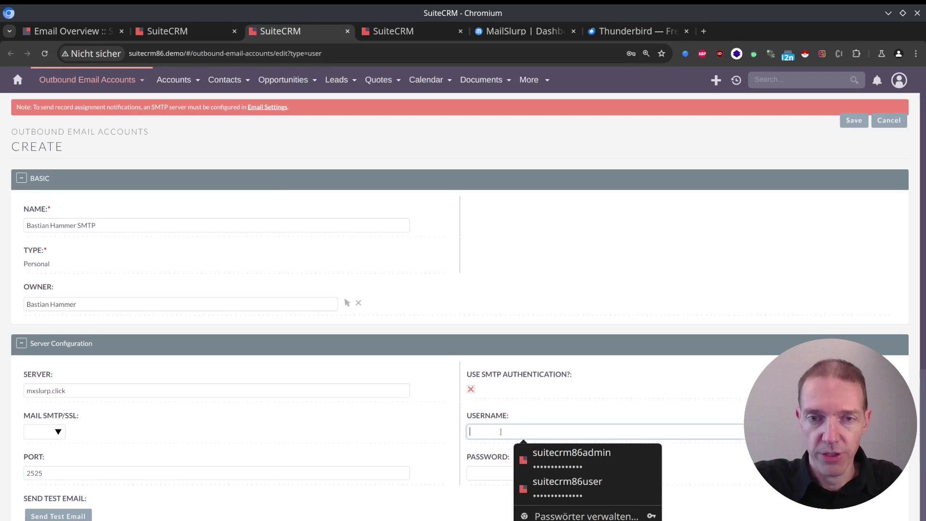
pyautogui.hotkey('ctrl', 'Tab')
pyautogui.hotkey('ctrl', 'Tab')
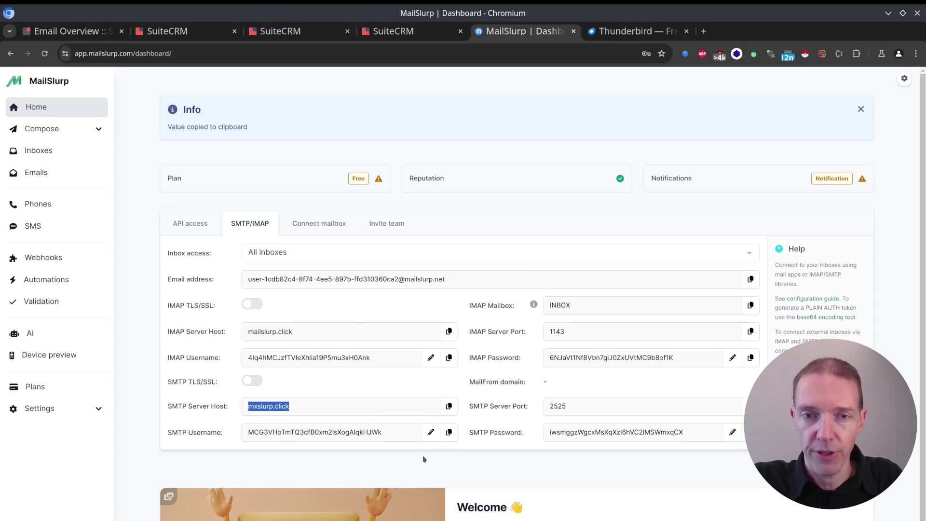
pyautogui.click(450, 433)
pyautogui.hotkey('ctrl', 'shift', 'Tab')
pyautogui.hotkey('ctrl', 'shift', 'Tab')
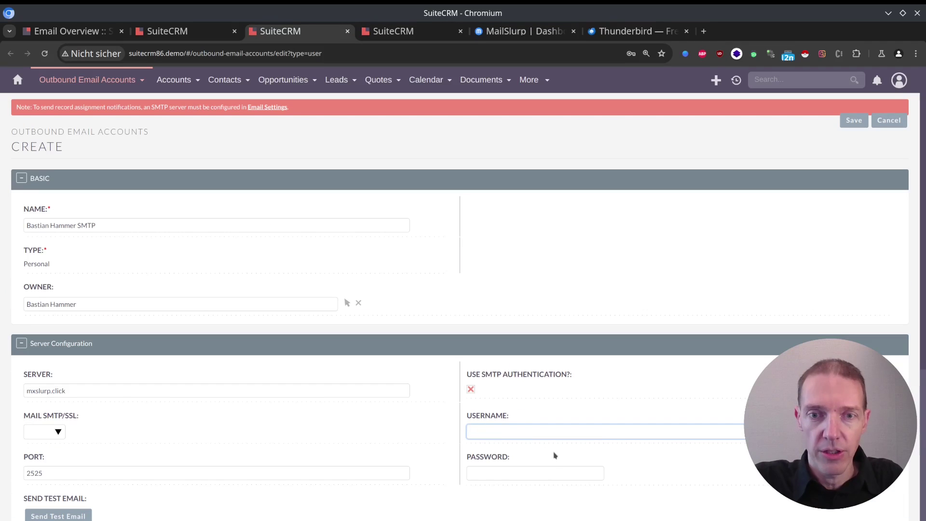
pyautogui.hotkey('ctrl', 'v')
pyautogui.press('Tab')
pyautogui.press('Tab')
pyautogui.press('Tab')
pyautogui.hotkey('shift', 'Tab')
pyautogui.hotkey('ctrl', 'Tab')
pyautogui.hotkey('ctrl', 'Tab')
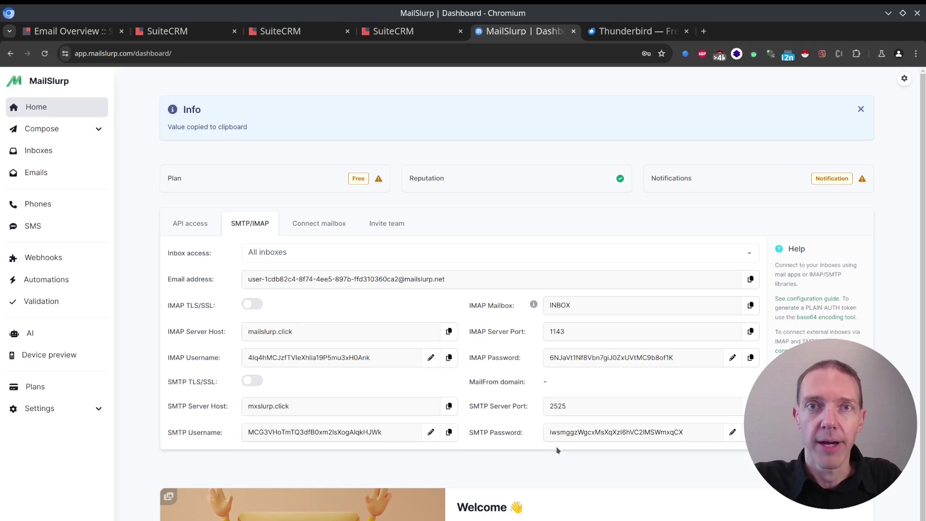
pyautogui.hotkey('ctrl', 'shift', 'Tab')
pyautogui.hotkey('ctrl', 'shift', 'Tab')
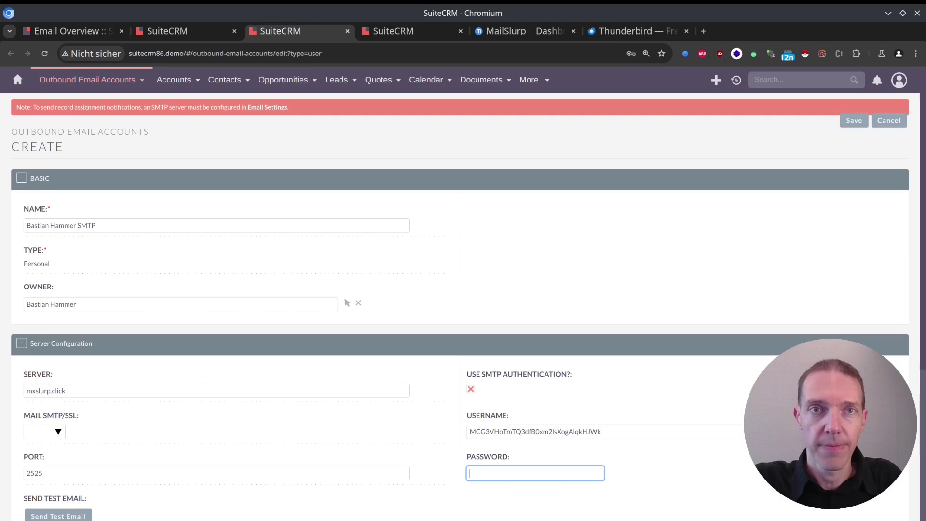
pyautogui.hotkey('ctrl', 'v')
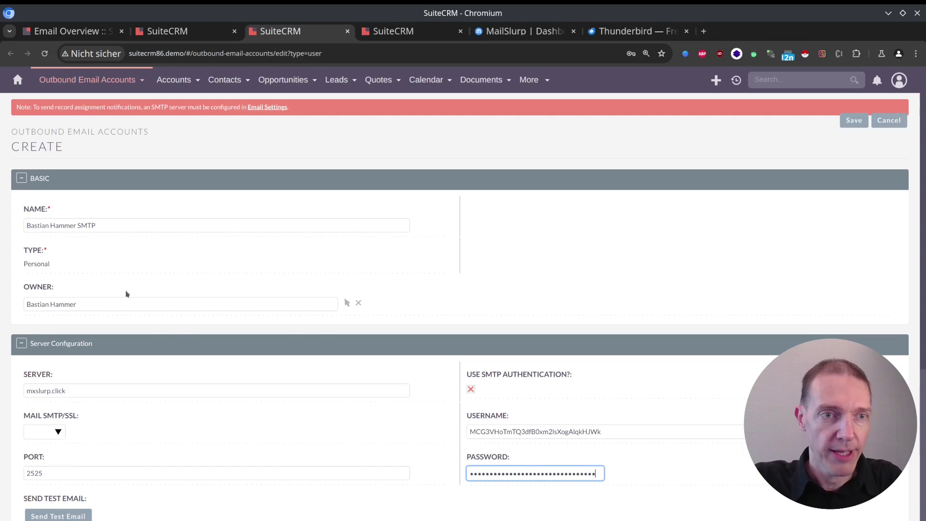
pyautogui.scroll(-5, 185, 336)
# Step: Send a test email to the MailSlurp inbox address and dismiss the sent confirmation
pyautogui.moveTo(242, 418); pyautogui.dragTo(4, 416)
pyautogui.hotkey('ctrl', 'c')
pyautogui.click(83, 289)
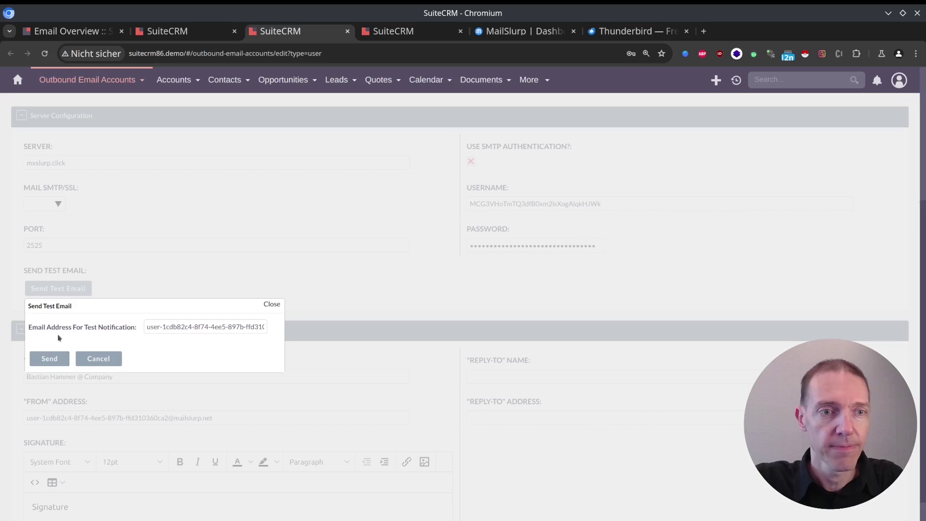
pyautogui.click(49, 360)
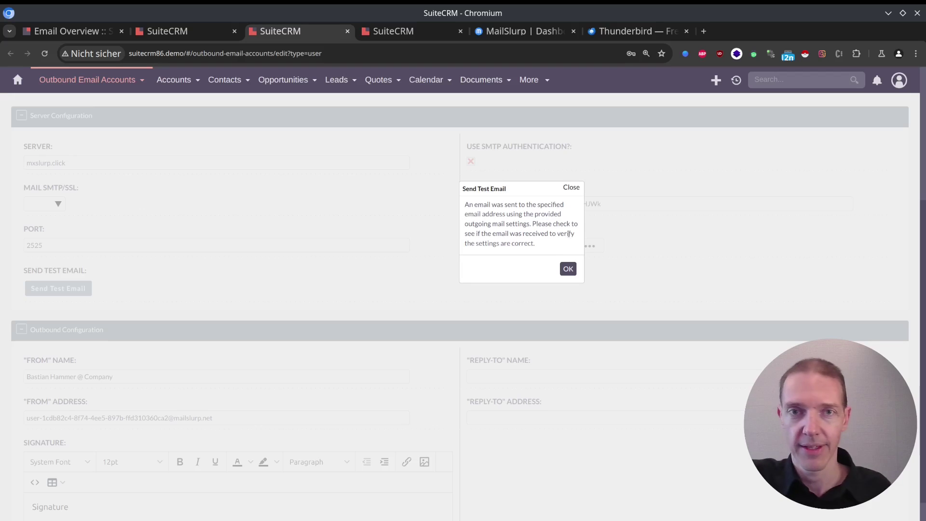
pyautogui.click(572, 271)
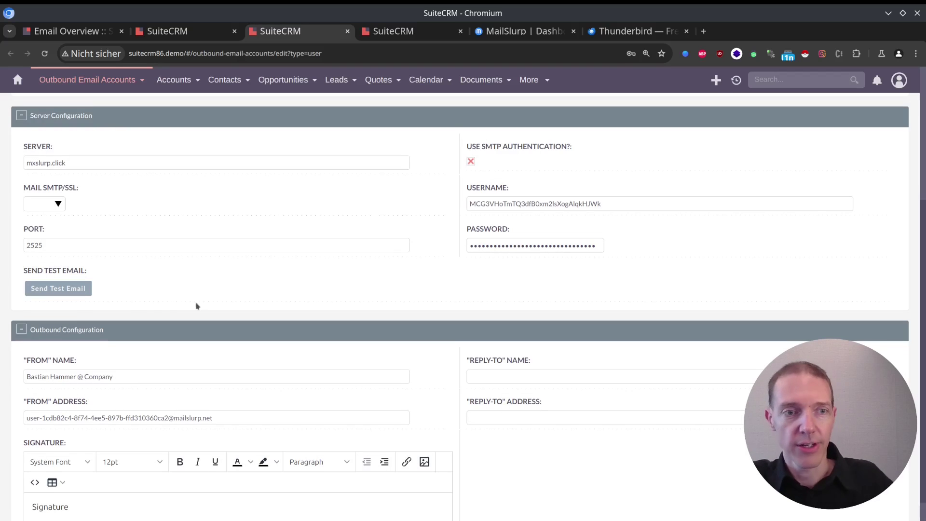
pyautogui.scroll(2, 434, 279)
pyautogui.scroll(3, 462, 275)
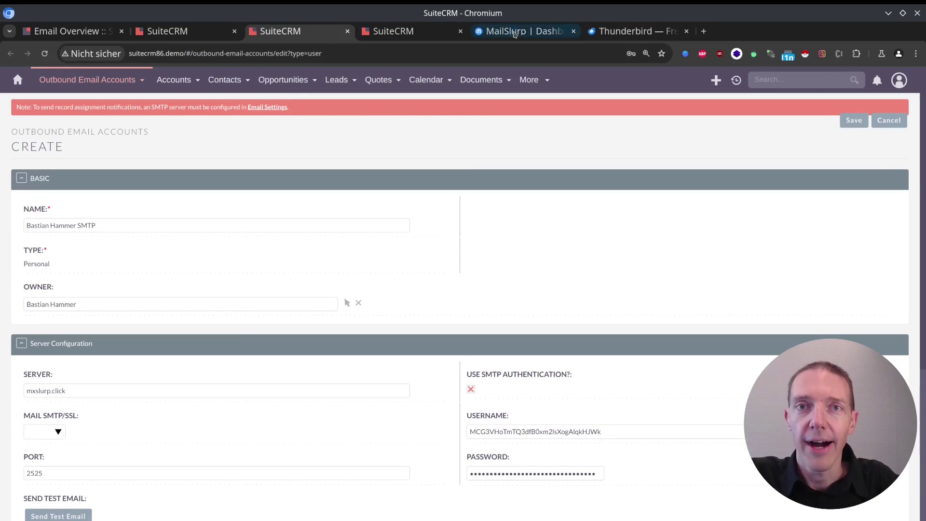
# Step: Open the newest 'Test Email from SuiteCRM' in the MailSlurp inbox's received emails
pyautogui.click(548, 32)
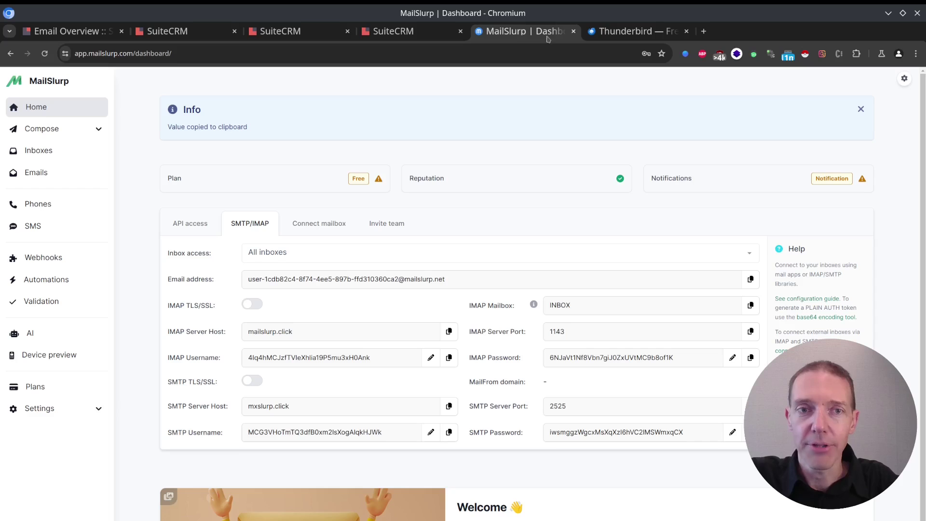
pyautogui.click(56, 151)
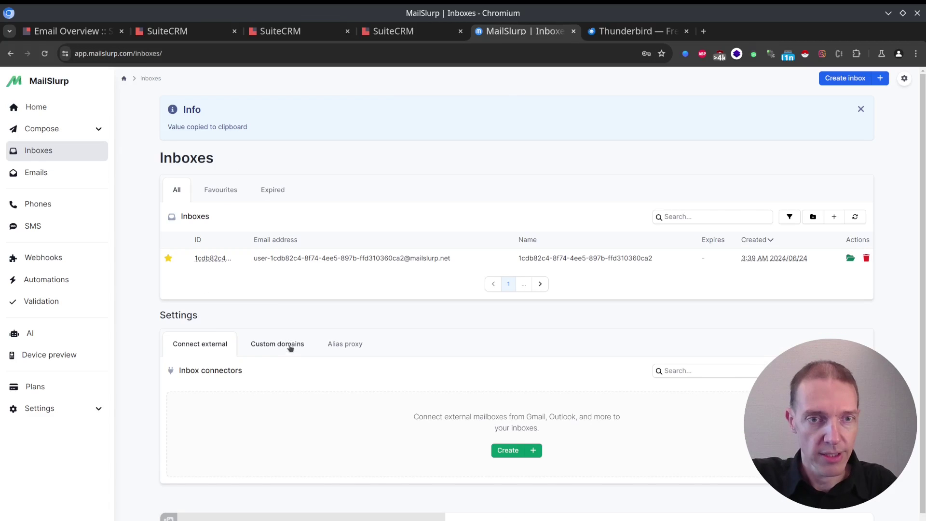
pyautogui.click(210, 258)
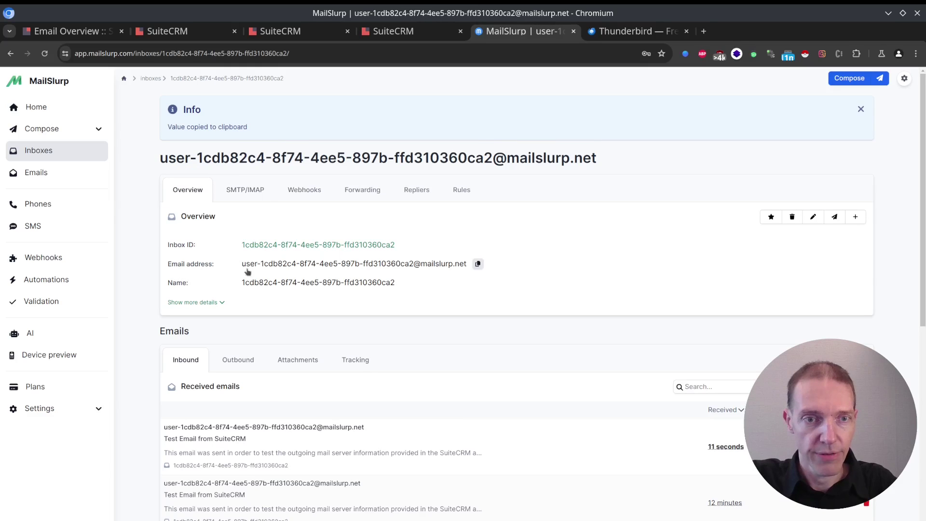
pyautogui.click(313, 430)
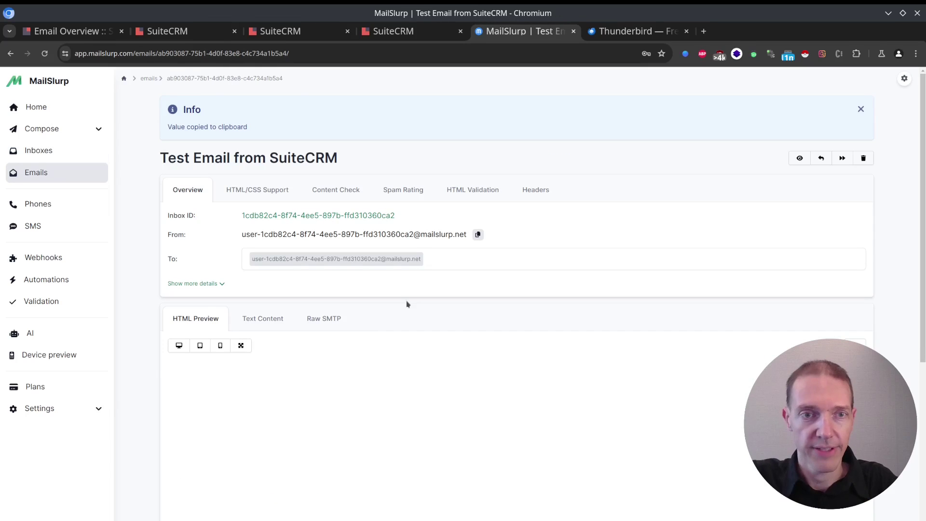
# Step: Save the personal SMTP account, dismiss the save-password prompt, and open the Outbound Email Accounts list
pyautogui.click(289, 32)
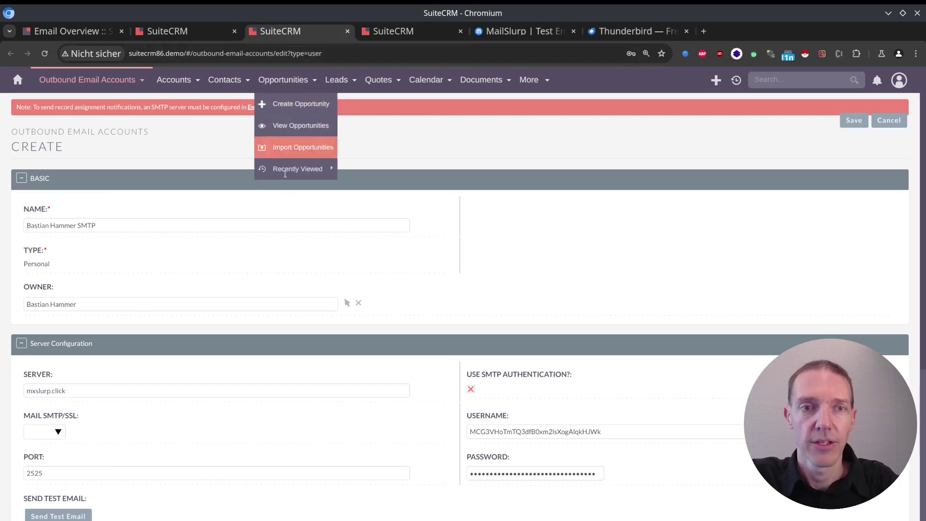
pyautogui.click(849, 120)
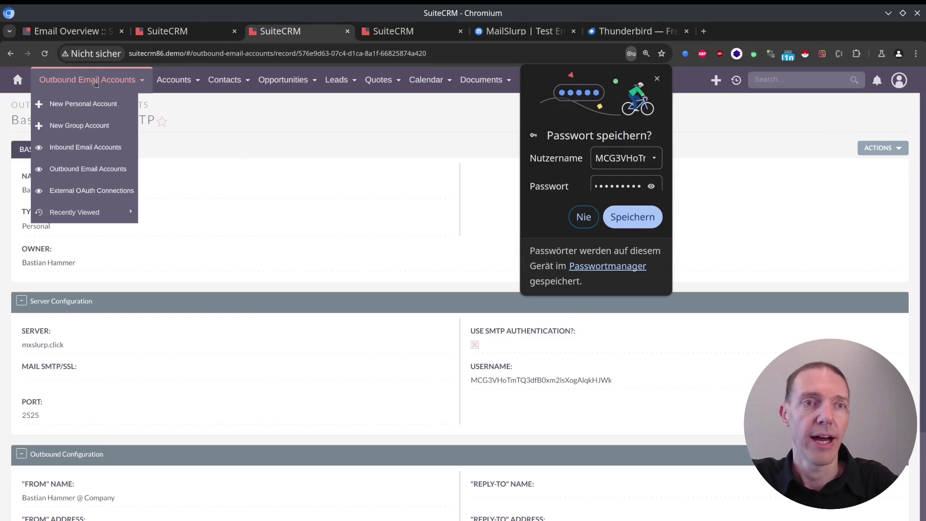
pyautogui.click(96, 83)
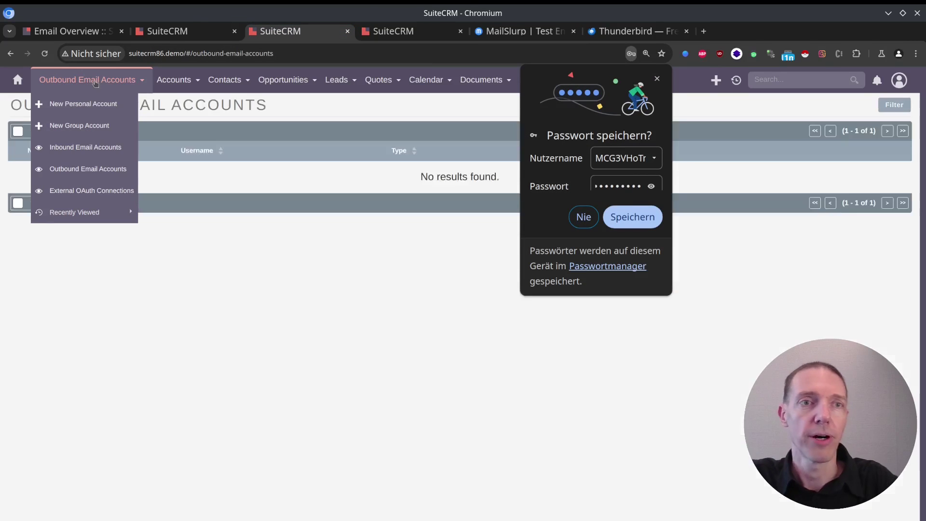
pyautogui.click(658, 80)
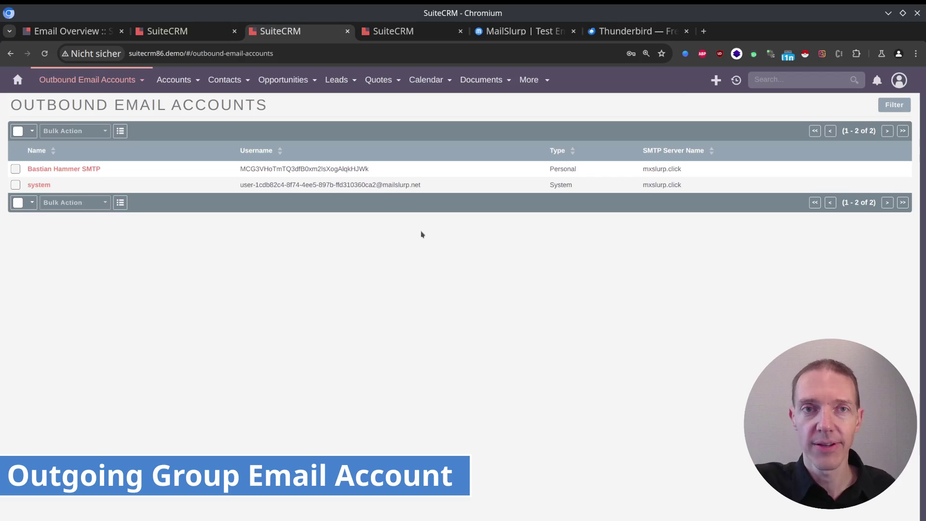
# Step: Highlight the System and Personal account types in the accounts list
pyautogui.doubleClick(570, 185)
pyautogui.click(584, 170)
pyautogui.moveTo(585, 170); pyautogui.dragTo(549, 172)
pyautogui.click(396, 120)
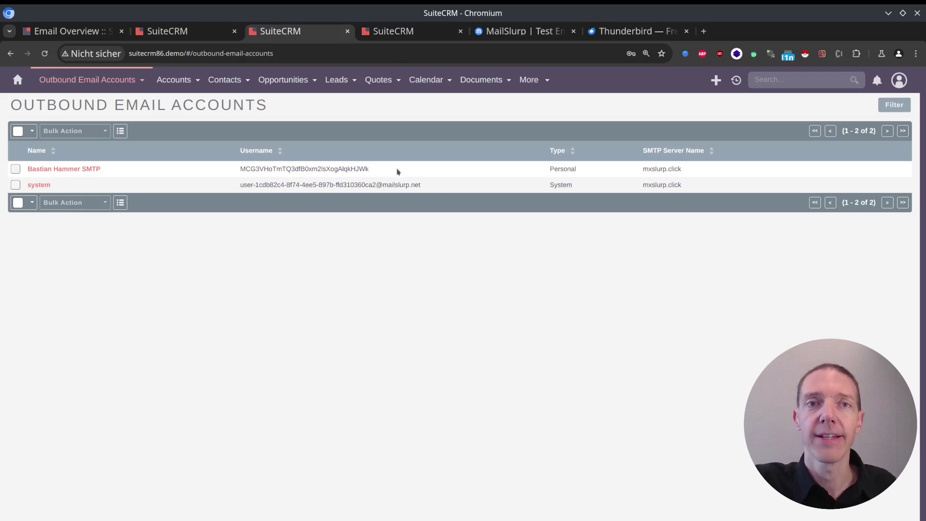
# Step: Enter 'Ticketsystem SMTP' as the group account's name, correcting the typo
pyautogui.click(410, 31)
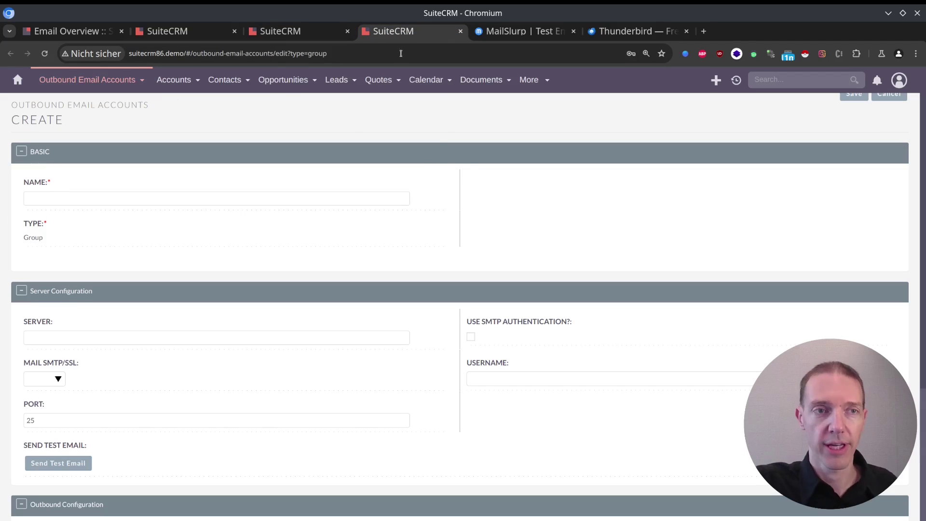
pyautogui.click(279, 194)
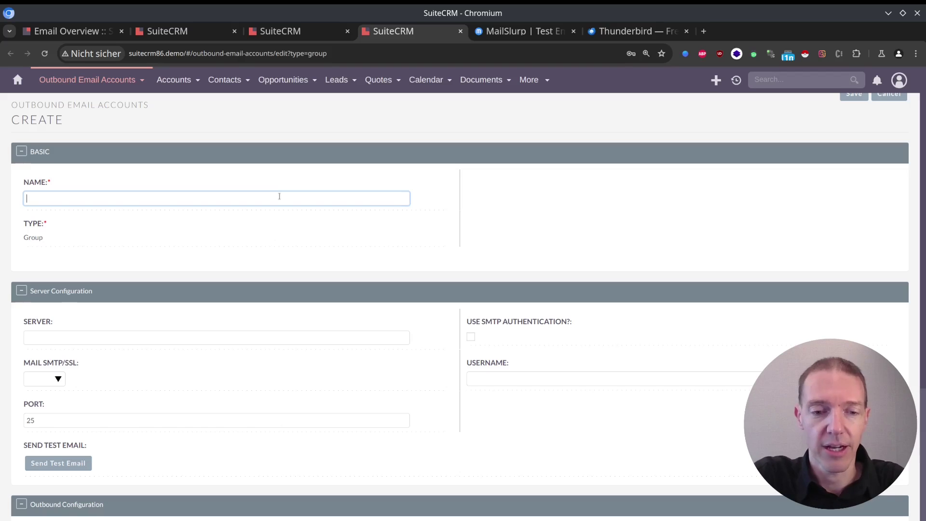
pyautogui.write('Tickte')
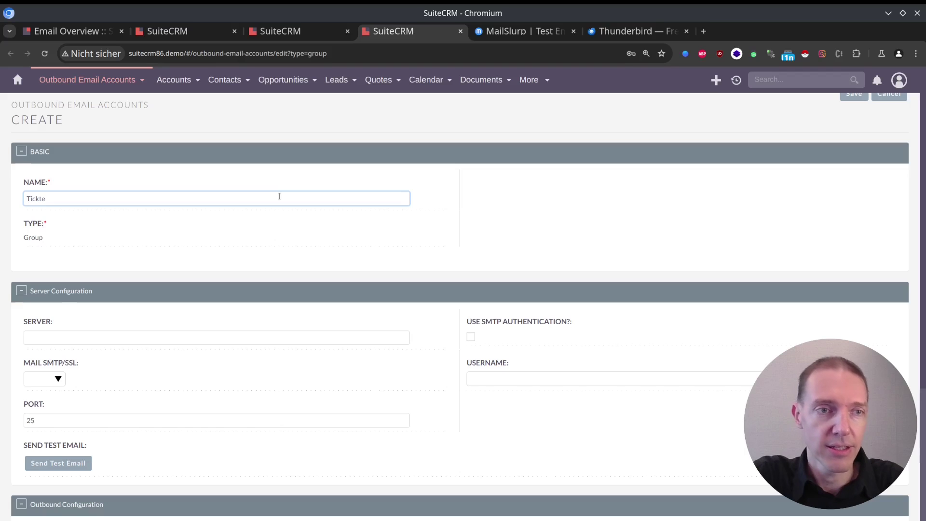
pyautogui.press('BackSpace')
pyautogui.press('BackSpace')
pyautogui.write('etsystem SM')
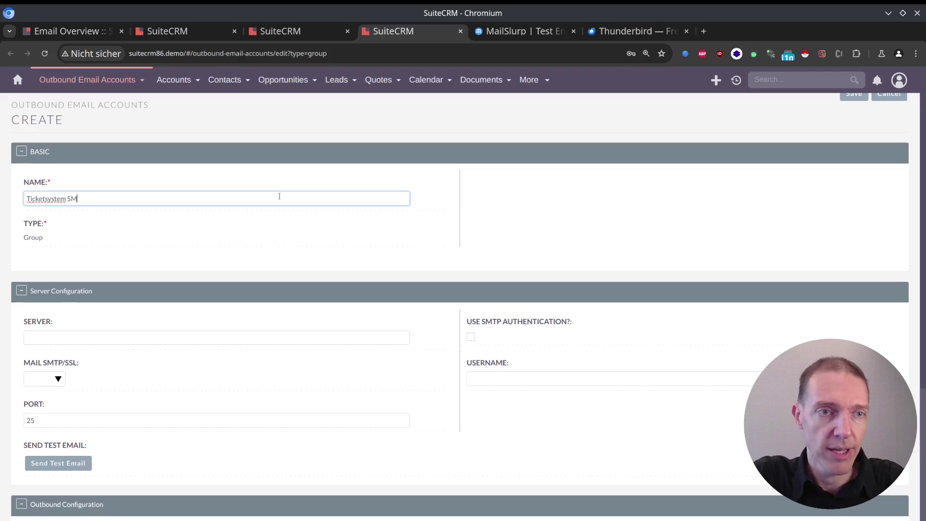
pyautogui.write('TP')
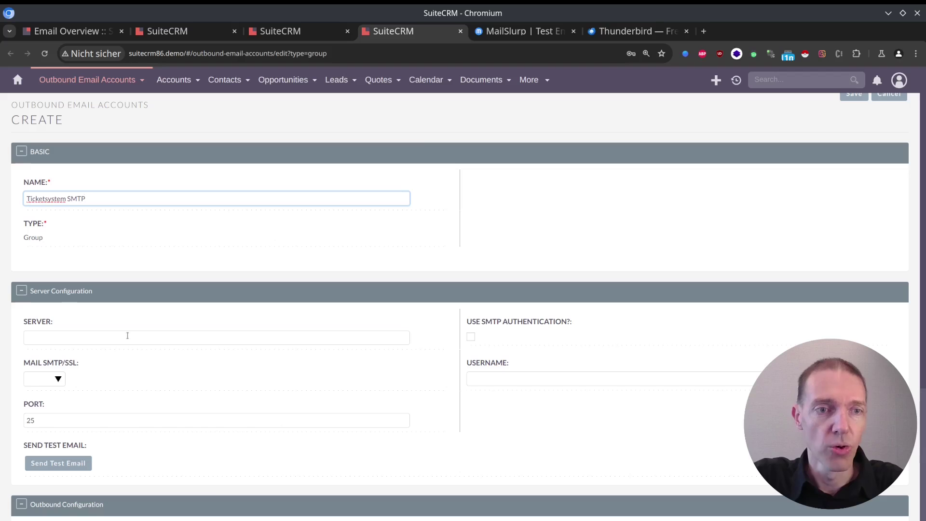
pyautogui.click(128, 337)
# Step: Show MailSlurp's SMTP and IMAP connection details, then return to the group account form
pyautogui.click(504, 31)
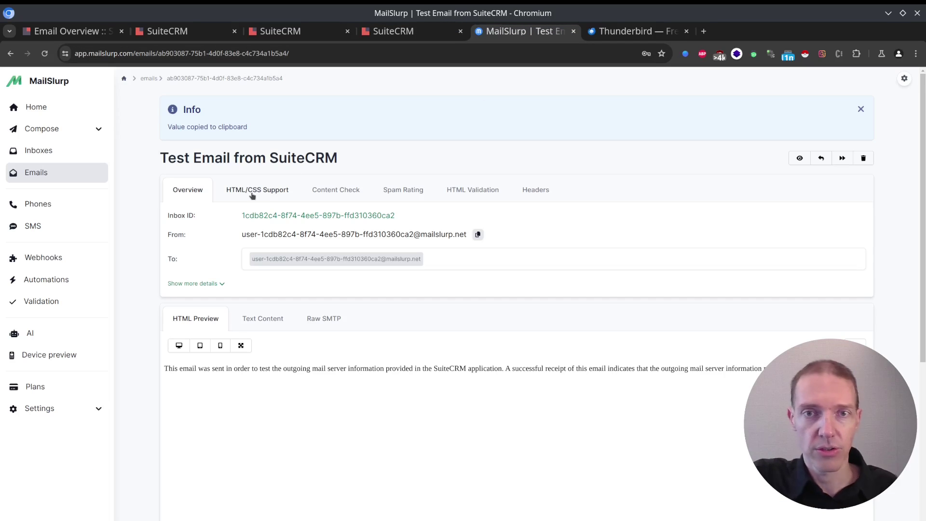
pyautogui.click(48, 151)
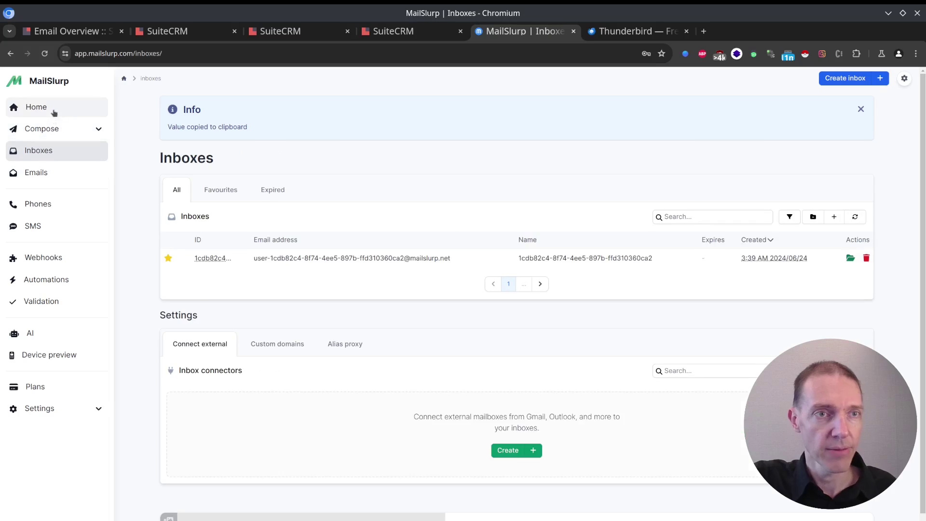
pyautogui.click(54, 112)
pyautogui.click(253, 226)
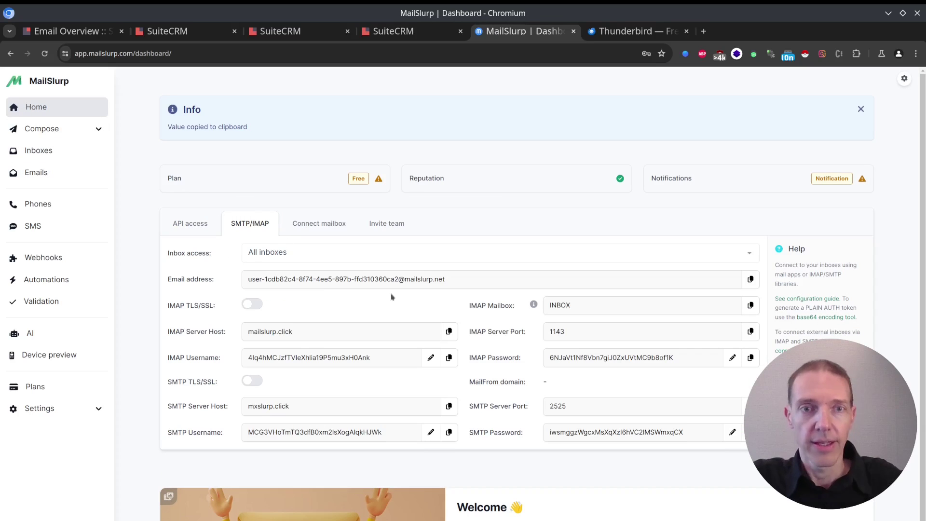
pyautogui.click(393, 31)
pyautogui.click(280, 31)
pyautogui.hotkey('ctrl', 'Tab')
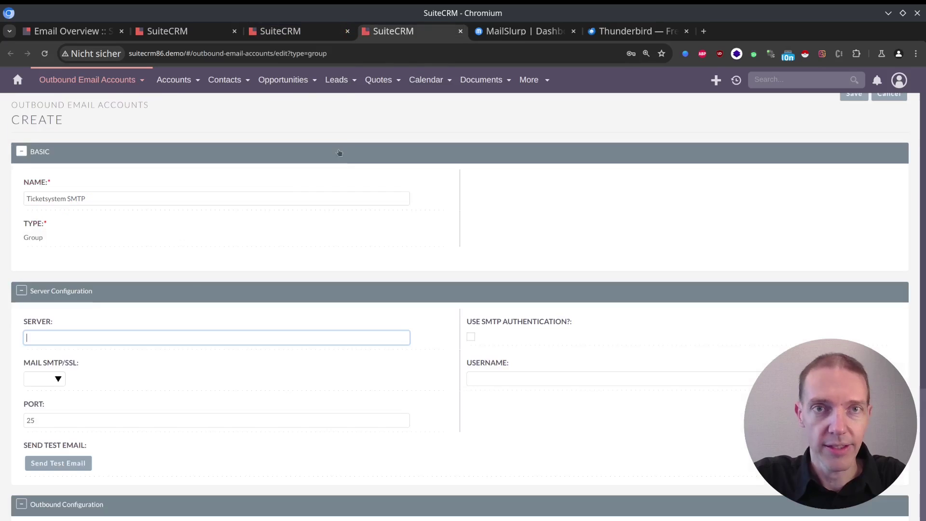
pyautogui.scroll(-6, 108, 407)
# Step: Set the From address to the MailSlurp inbox address and From name to 'Ticket System CRM'
pyautogui.click(62, 279)
pyautogui.hotkey('ctrl', 'v')
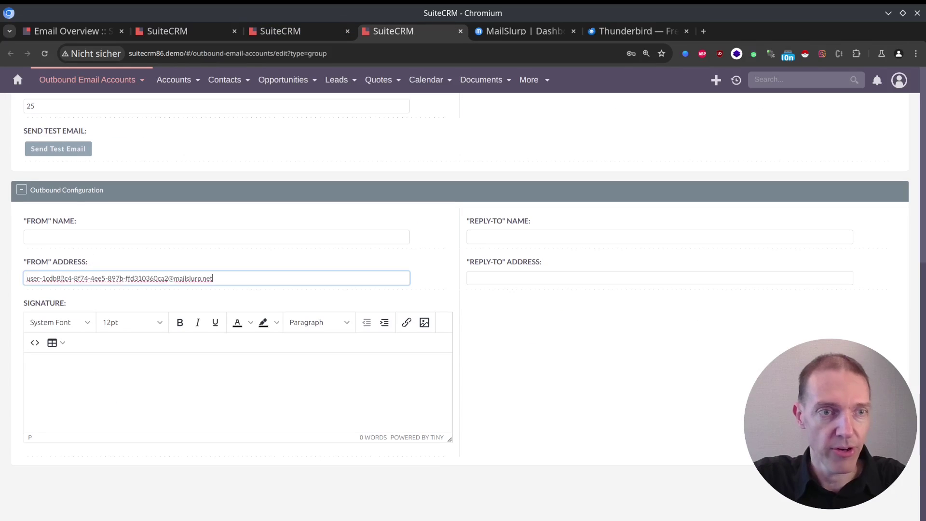
pyautogui.click(148, 240)
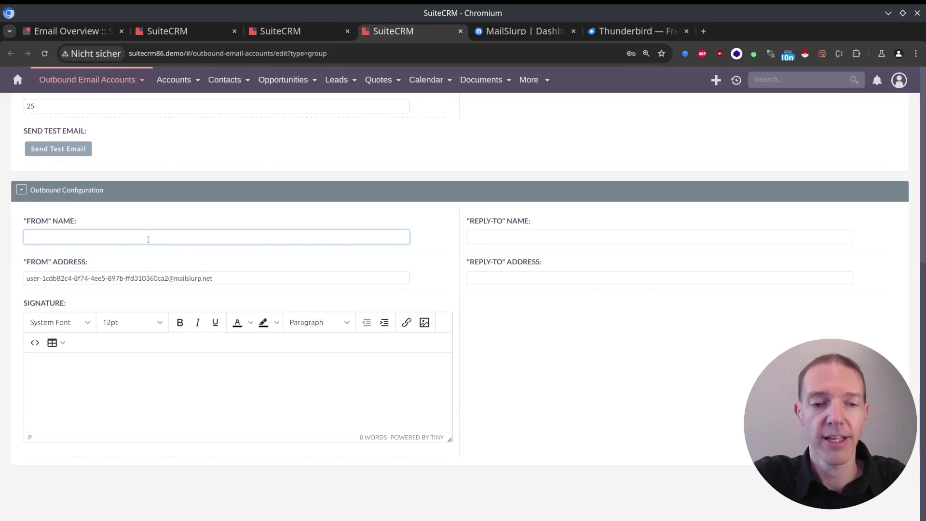
pyautogui.write('Ticket System CRM')
pyautogui.hotkey('ctrl', 'Tab')
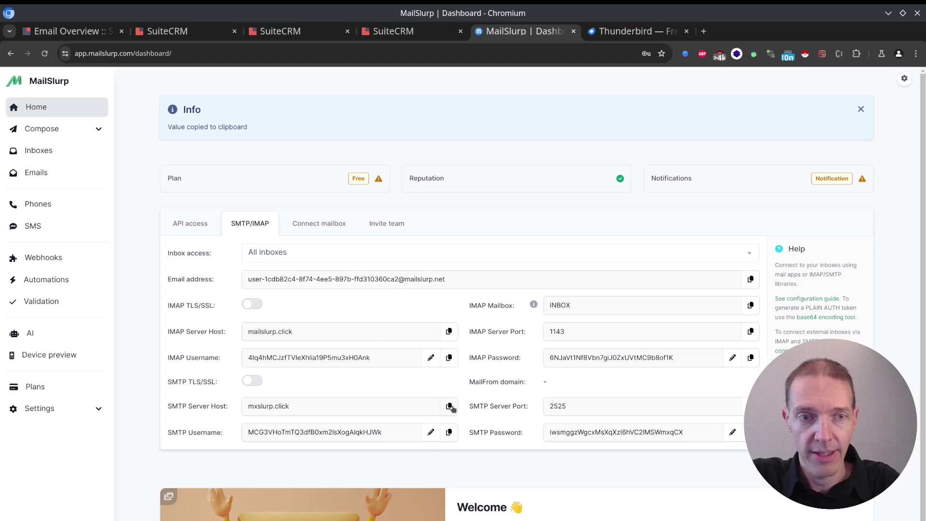
pyautogui.hotkey('ctrl', 'shift', 'Tab')
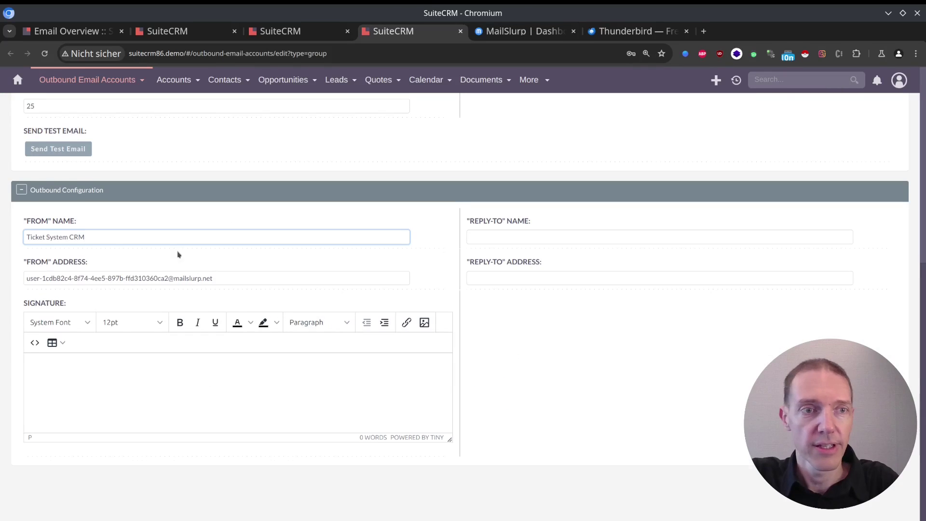
# Step: Paste mxslurp.click into the group account's Server field
pyautogui.scroll(5, 180, 253)
pyautogui.click(79, 340)
pyautogui.hotkey('ctrl', 'v')
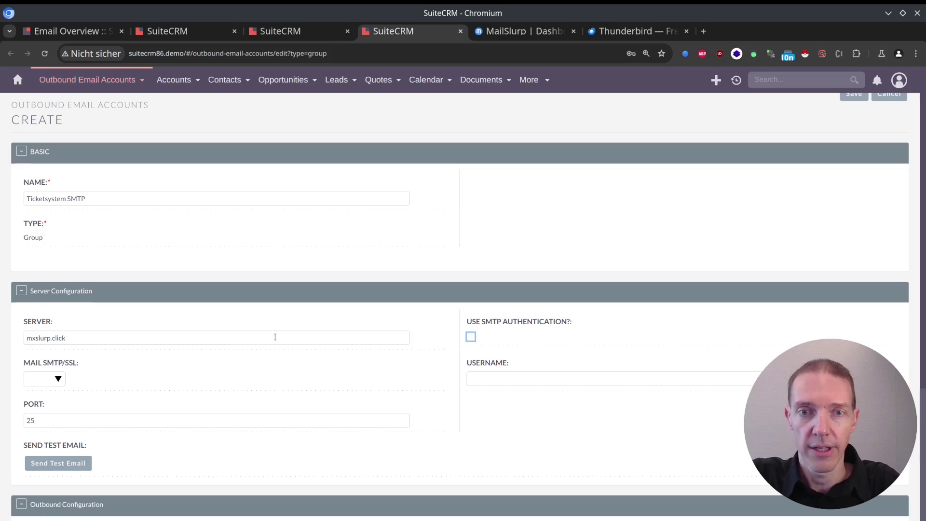
pyautogui.press('Tab')
pyautogui.press('Tab')
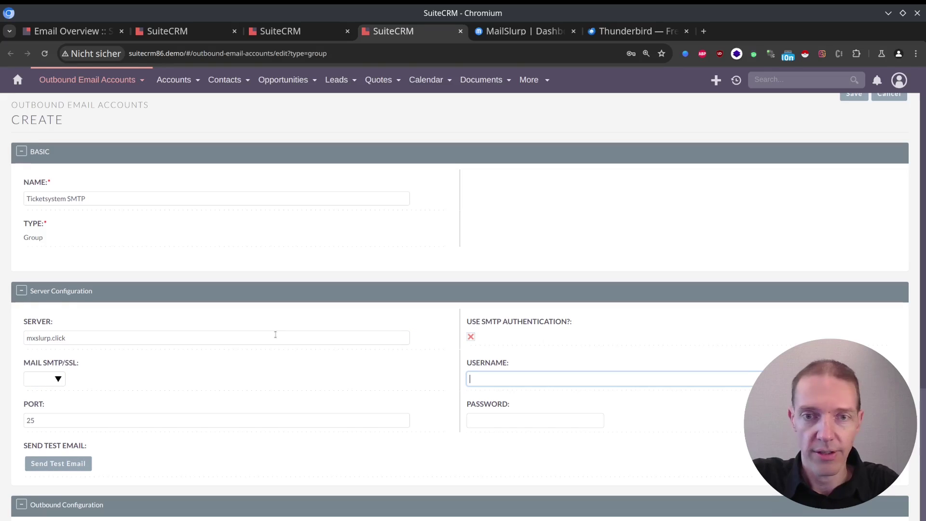
# Step: Fill in the MailSlurp SMTP username and password and set the port to 2525
pyautogui.hotkey('ctrl', 'Tab')
pyautogui.click(448, 433)
pyautogui.hotkey('ctrl', 'shift', 'Tab')
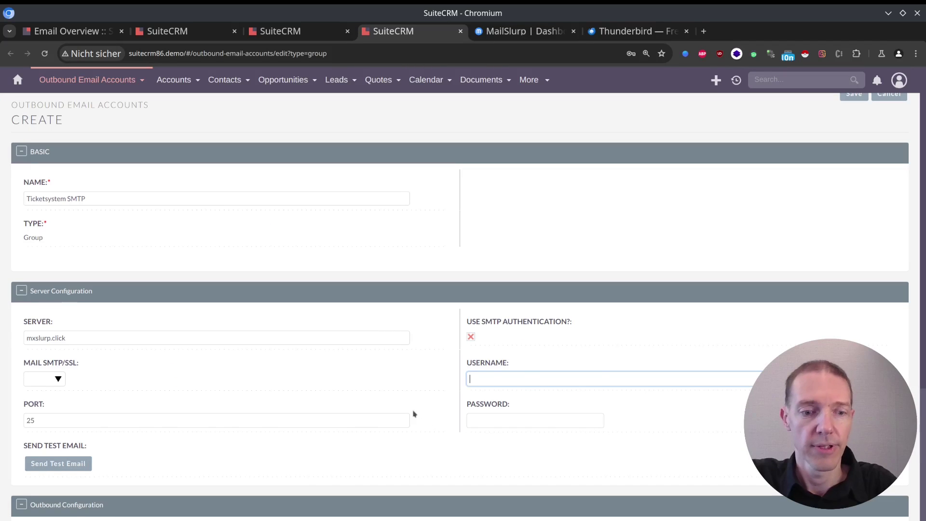
pyautogui.hotkey('ctrl', 'v')
pyautogui.hotkey('shift', 'Tab')
pyautogui.write('2525')
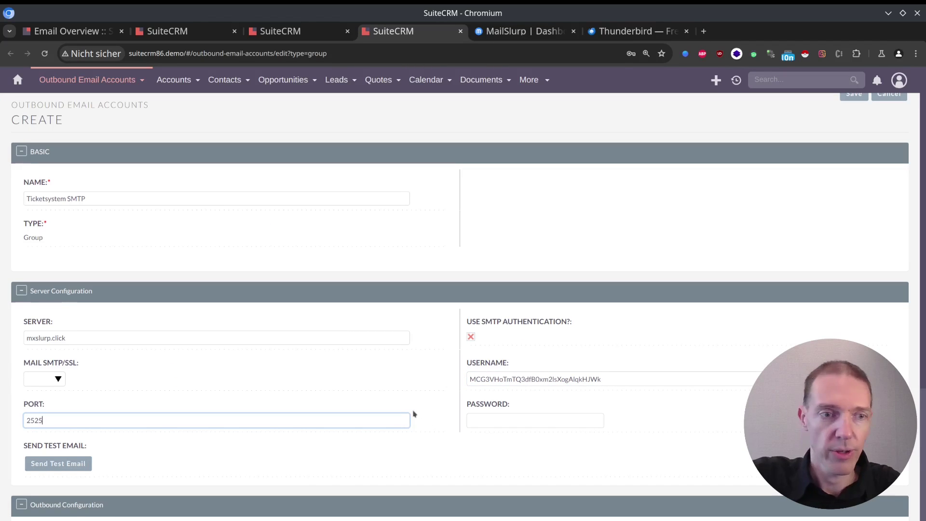
pyautogui.press('Tab')
pyautogui.hotkey('ctrl', 'Tab')
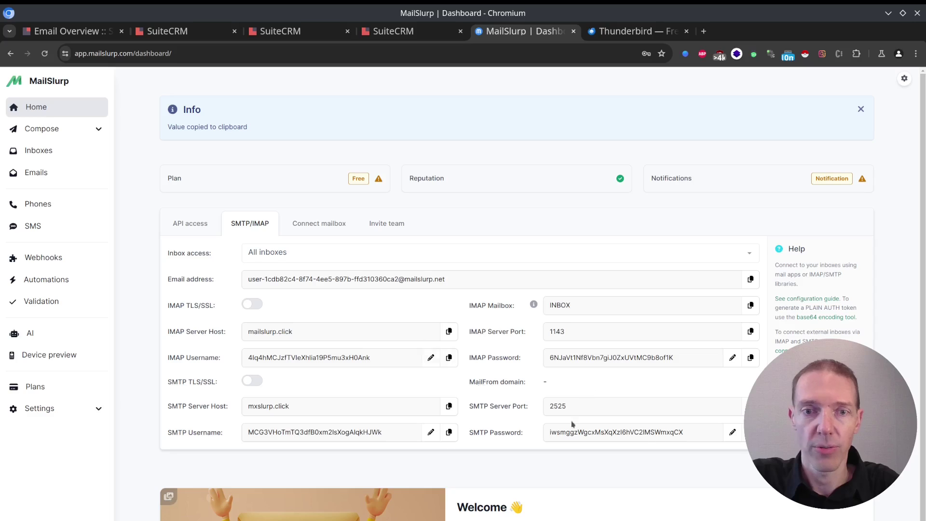
pyautogui.hotkey('ctrl', 'shift', 'Tab')
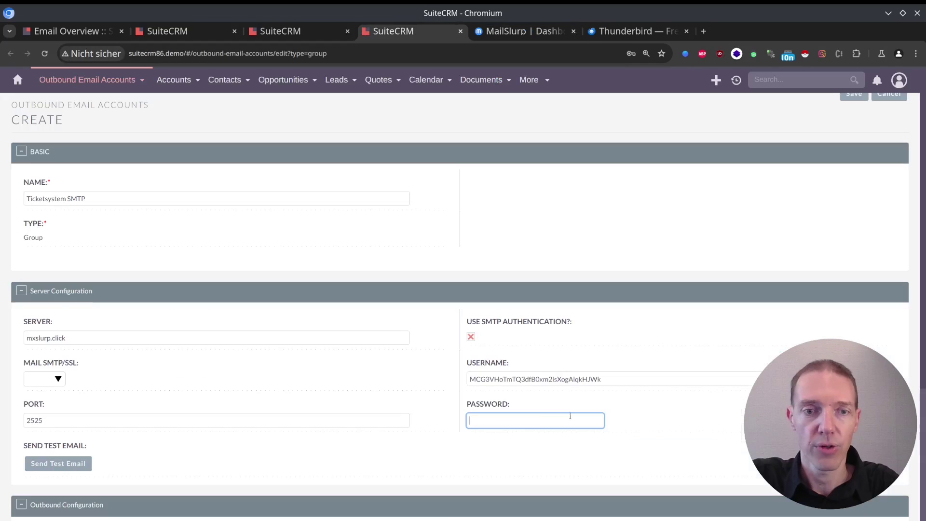
pyautogui.hotkey('ctrl', 'v')
# Step: Send a test email from Ticketsystem SMTP, dismiss the result, and save the group account
pyautogui.click(57, 464)
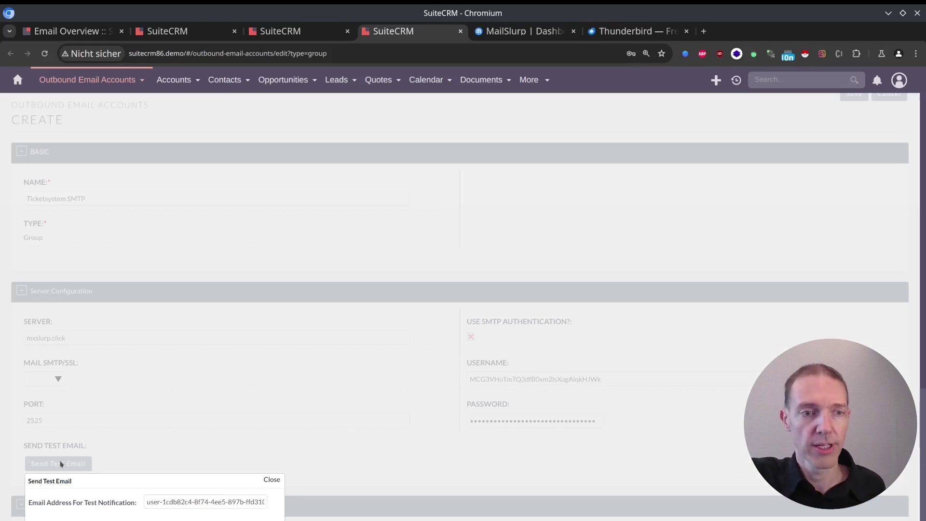
pyautogui.press('Return')
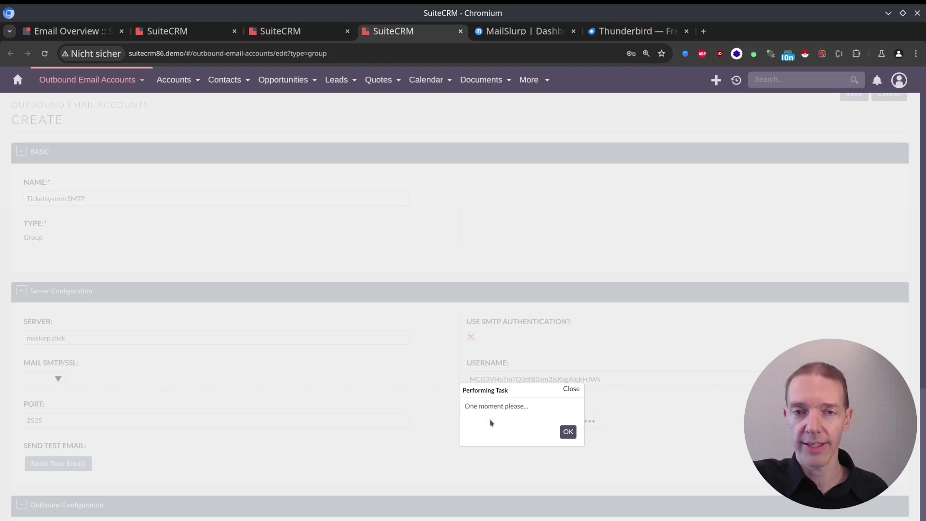
pyautogui.click(577, 471)
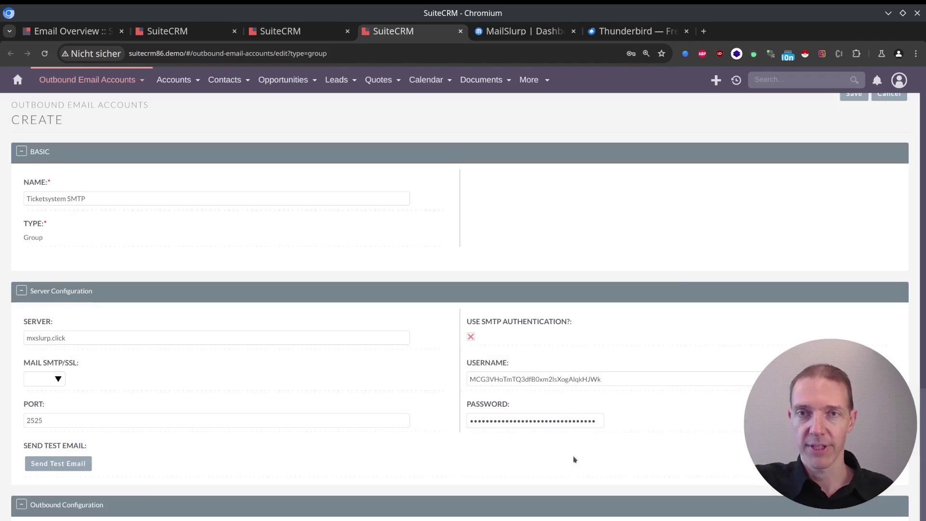
pyautogui.click(853, 98)
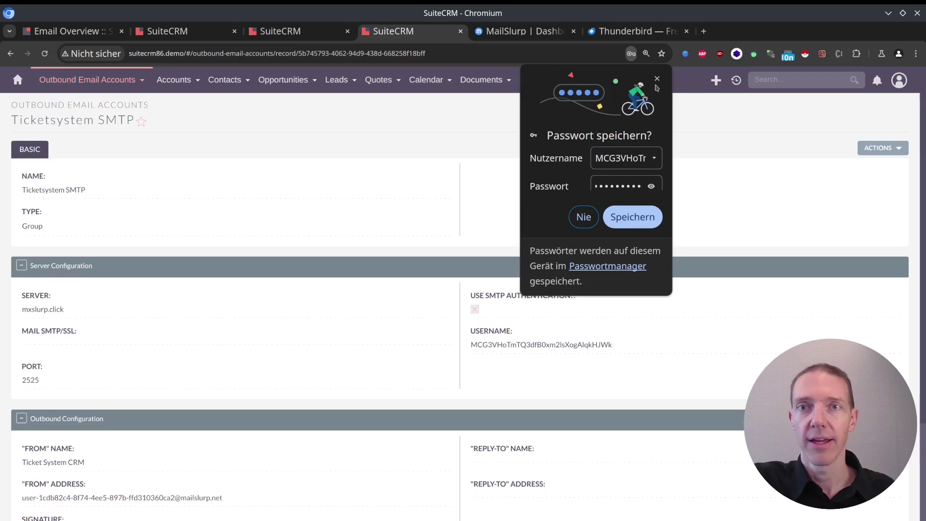
# Step: Close the save-password prompt and display the Outbound Email Accounts list with all three accounts
pyautogui.click(656, 82)
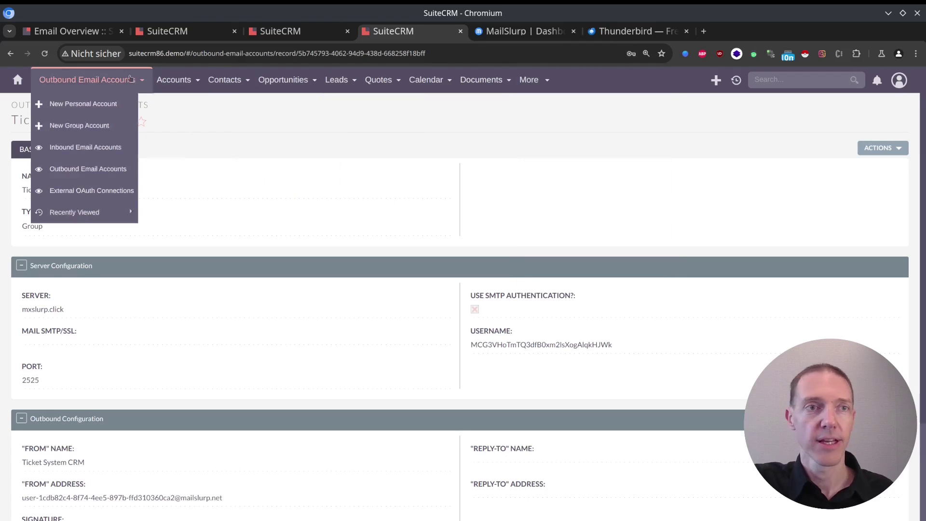
pyautogui.click(82, 147)
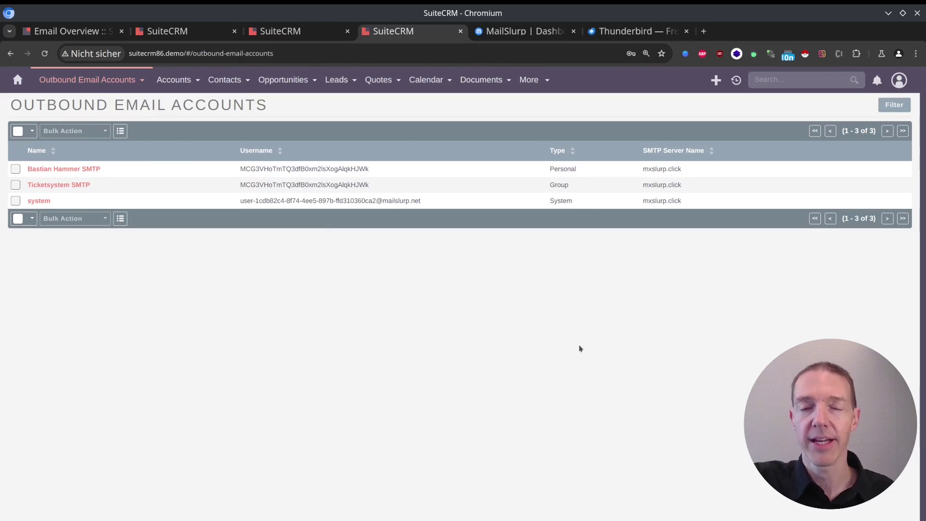